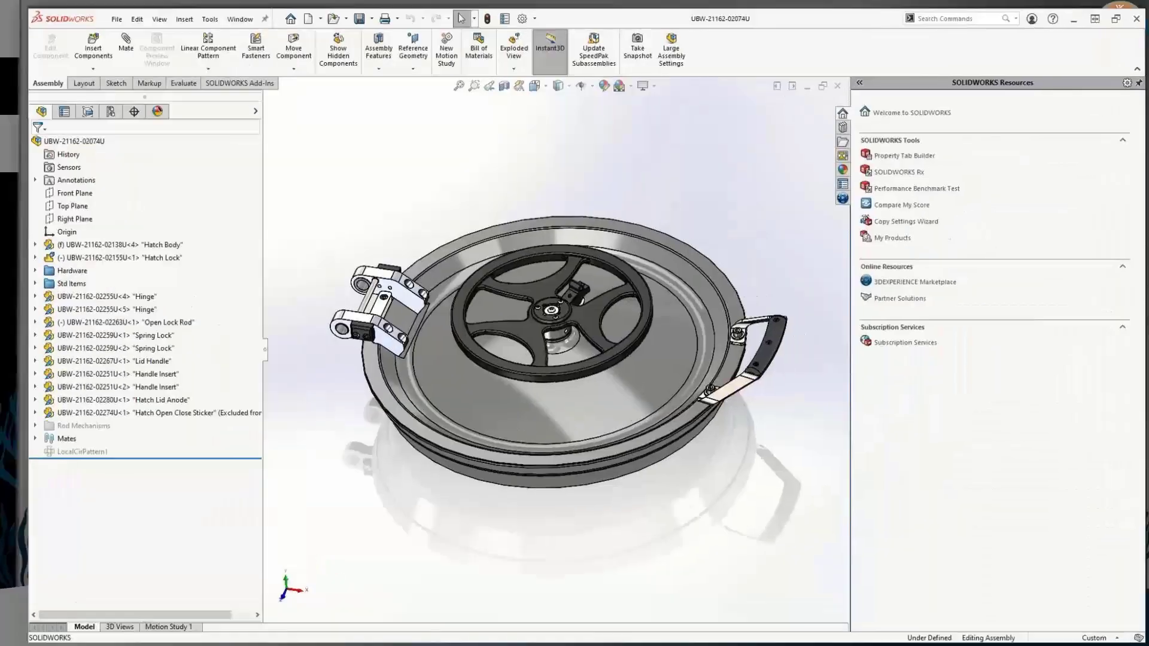
pyautogui.scroll(-10, 355, 275)
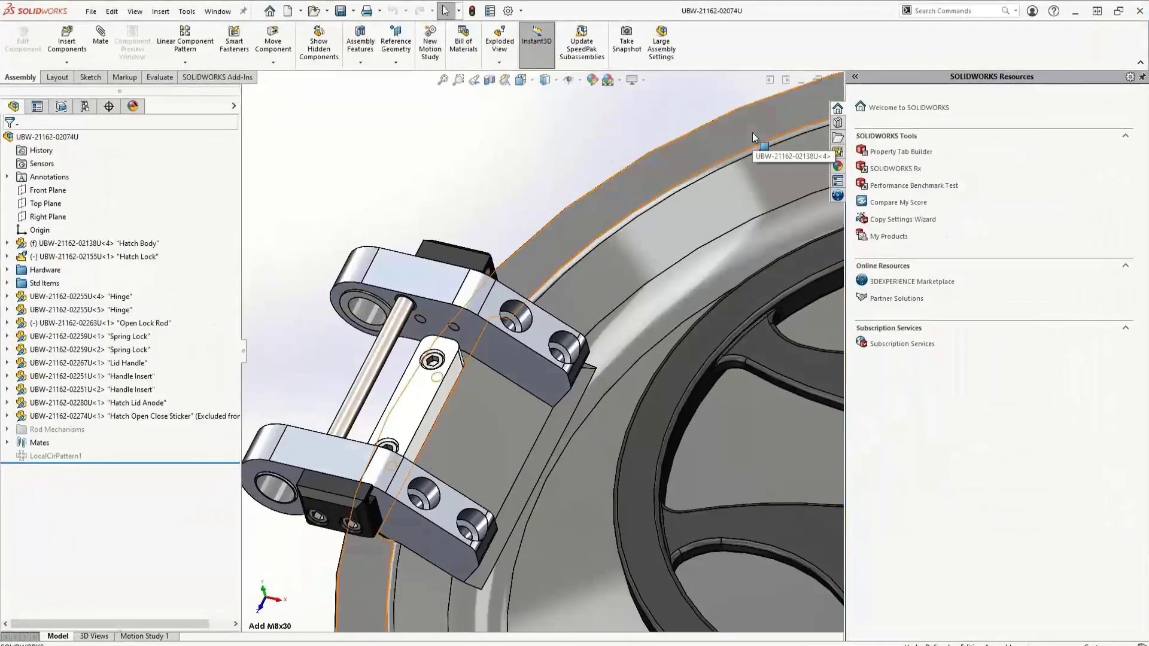
pyautogui.click(838, 138)
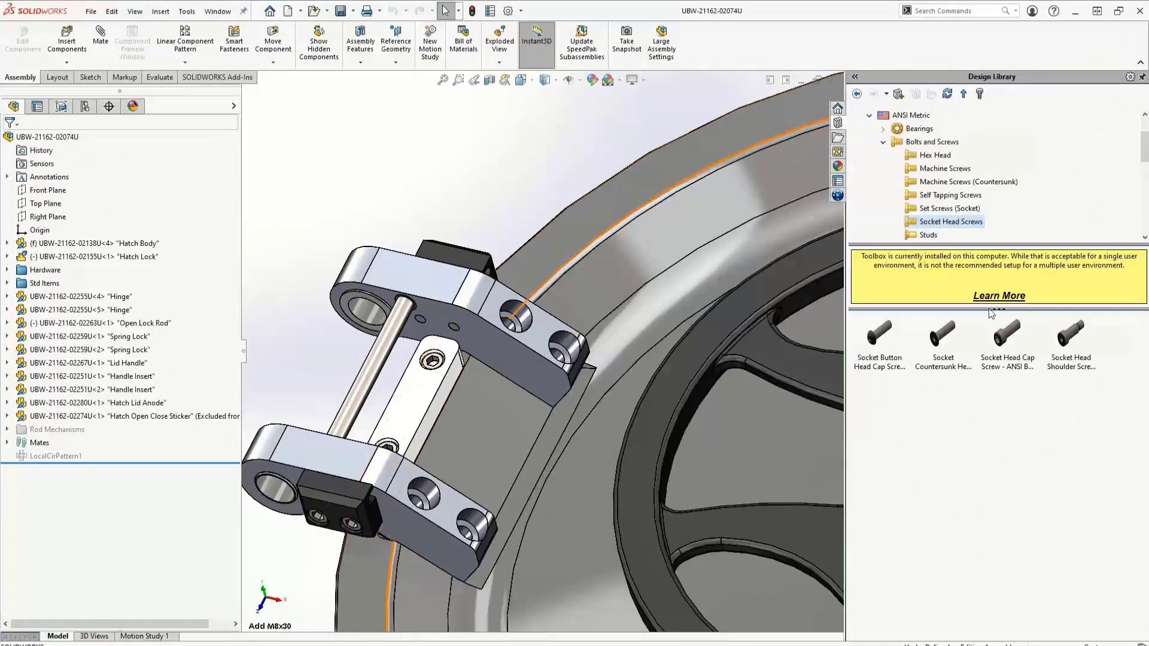
pyautogui.moveTo(1003, 341); pyautogui.dragTo(513, 321)
pyautogui.click(199, 232)
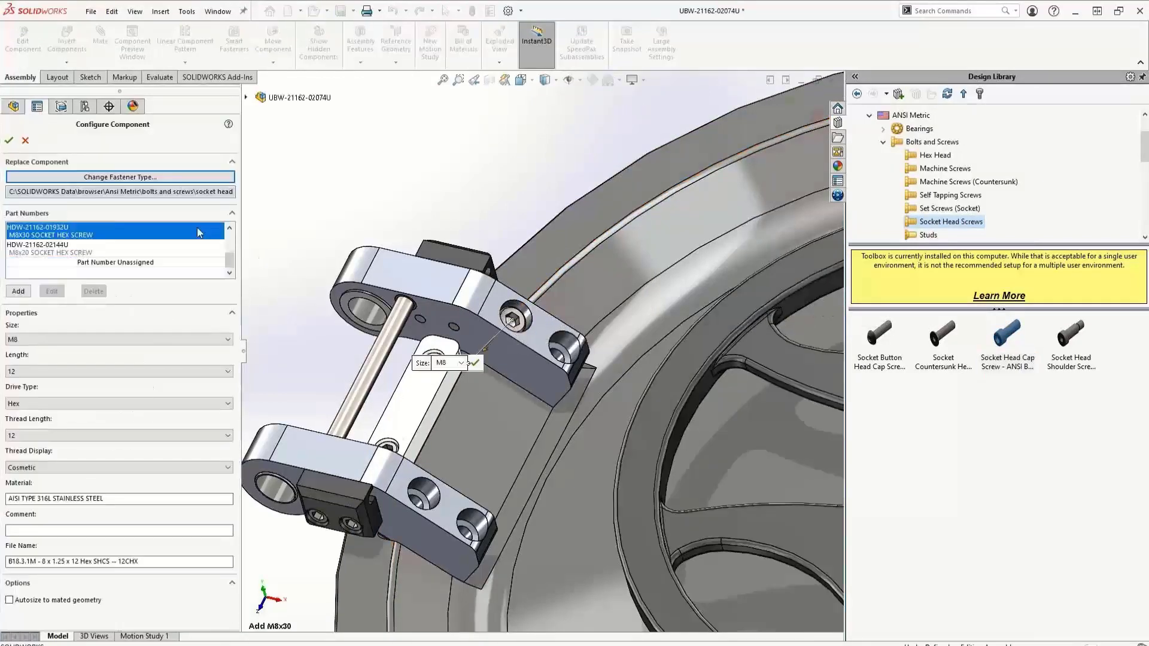
pyautogui.click(474, 363)
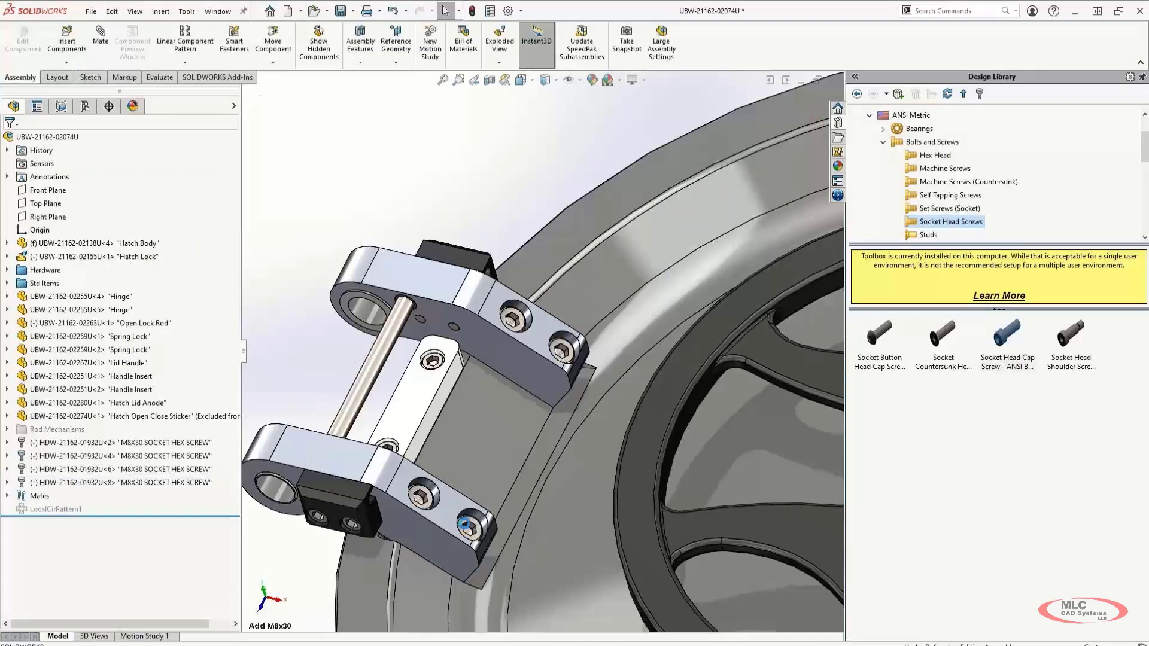
pyautogui.press('f')
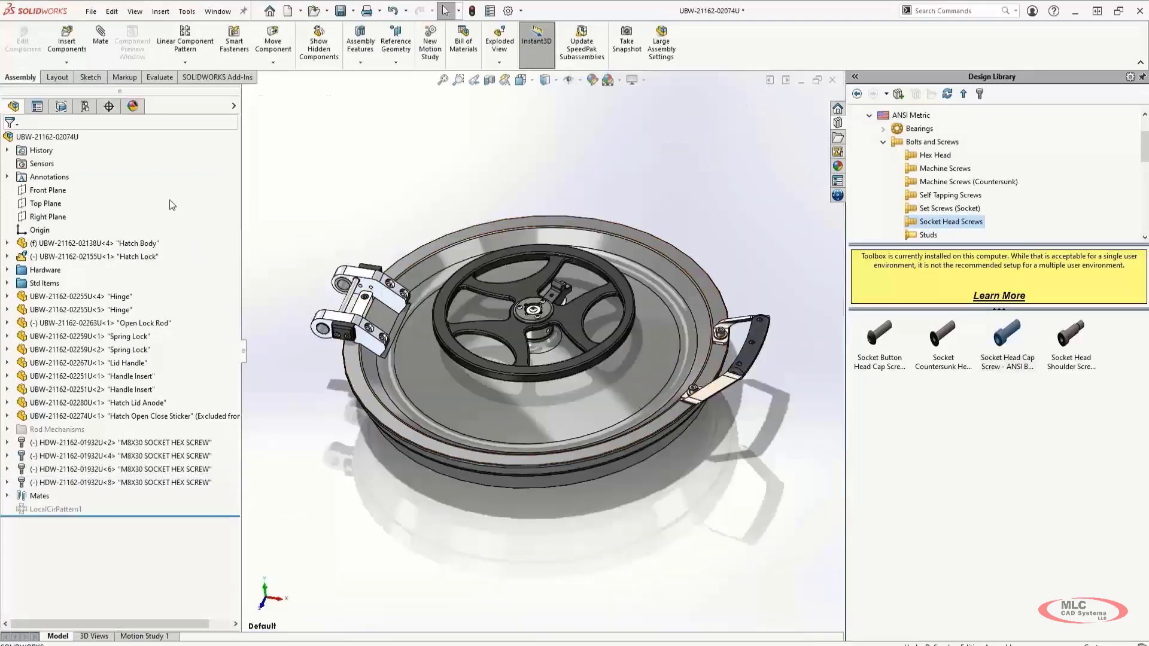
# Open the hatch lid assembly's drawing and log in to 3DEXPERIENCE with the account password
pyautogui.rightClick(69, 144)
pyautogui.click(77, 87)
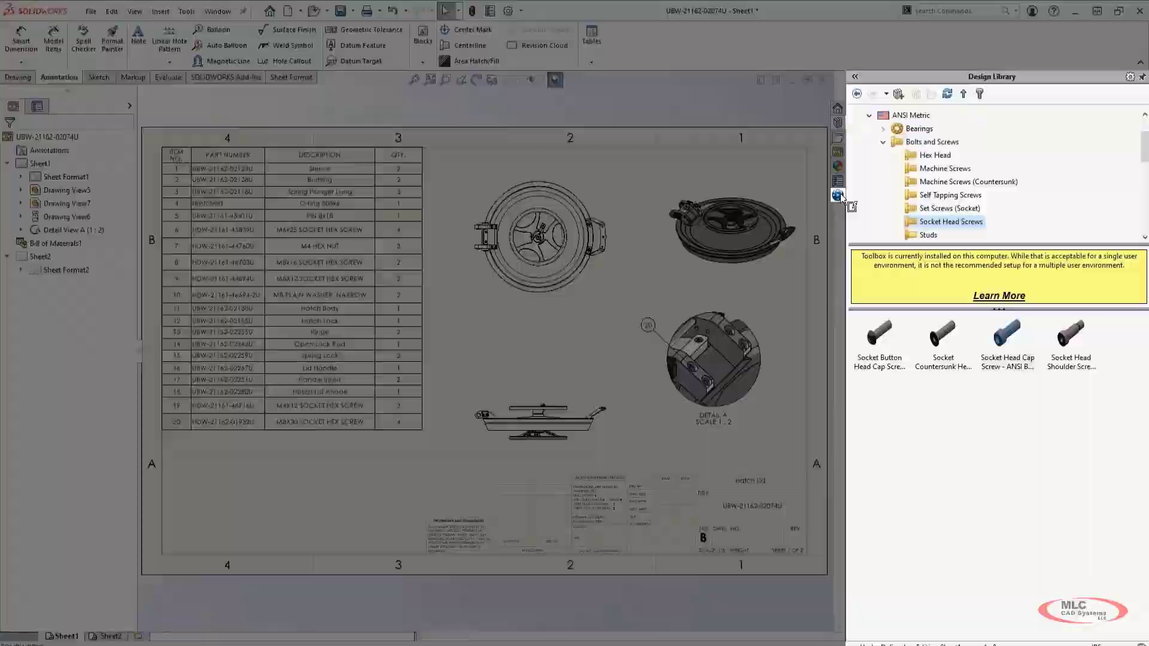
pyautogui.click(837, 195)
pyautogui.click(878, 276)
pyautogui.hotkey('ctrl', 'v')
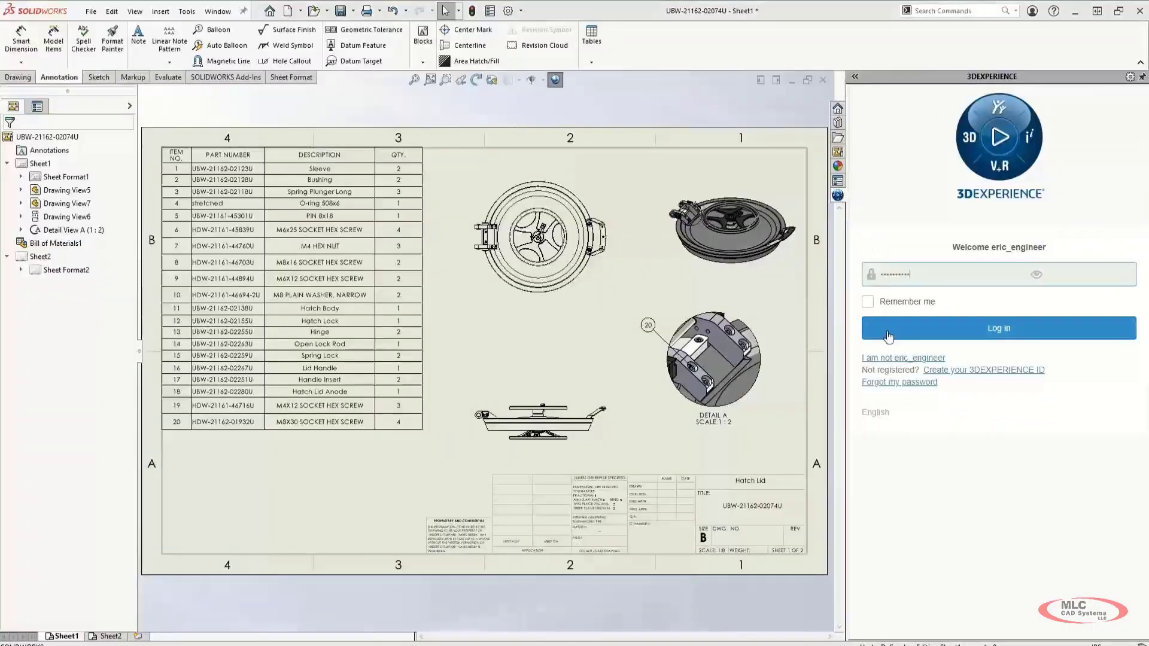
pyautogui.click(888, 335)
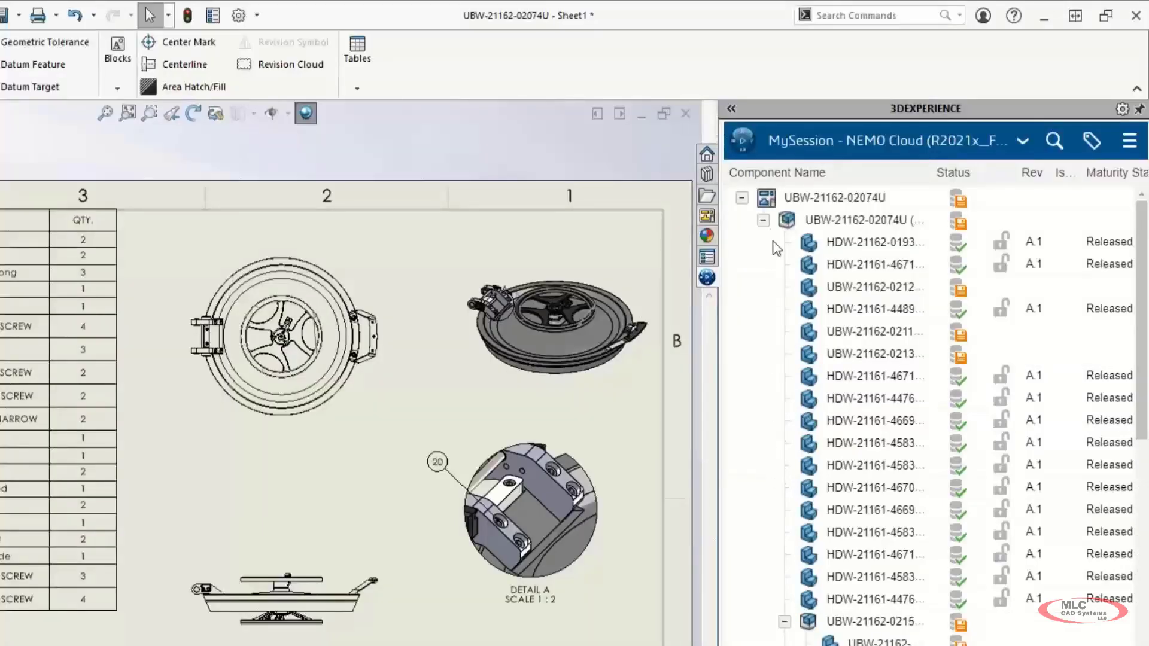
pyautogui.rightClick(766, 202)
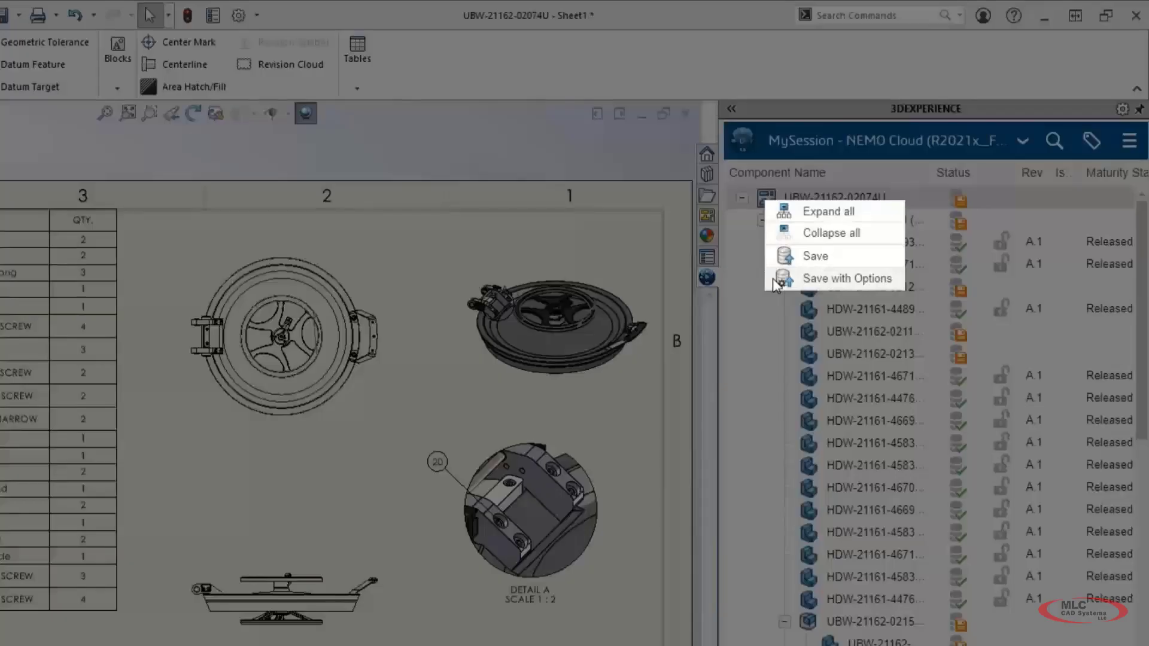
pyautogui.click(773, 278)
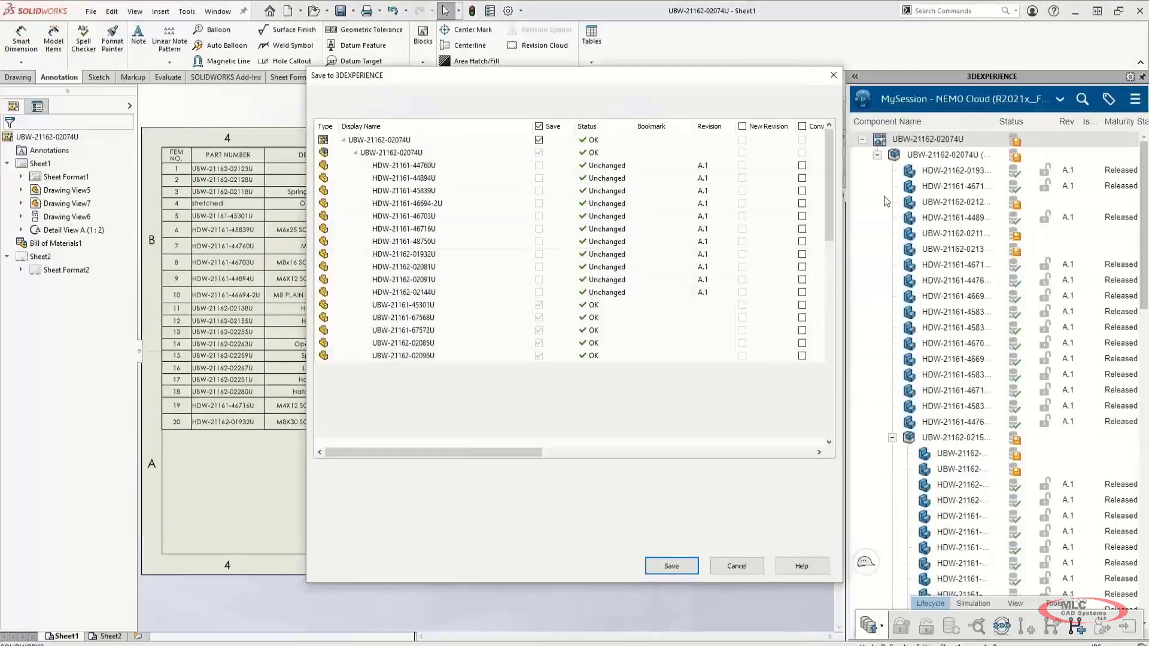
pyautogui.scroll(-6, 813, 263)
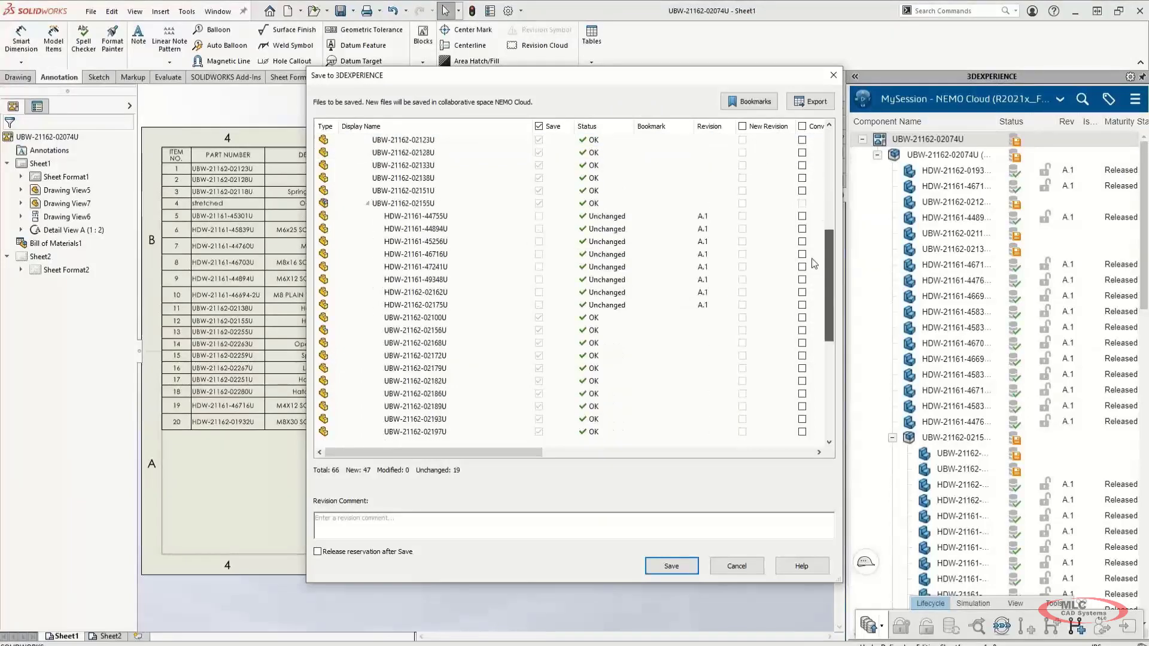
pyautogui.scroll(-2, 814, 264)
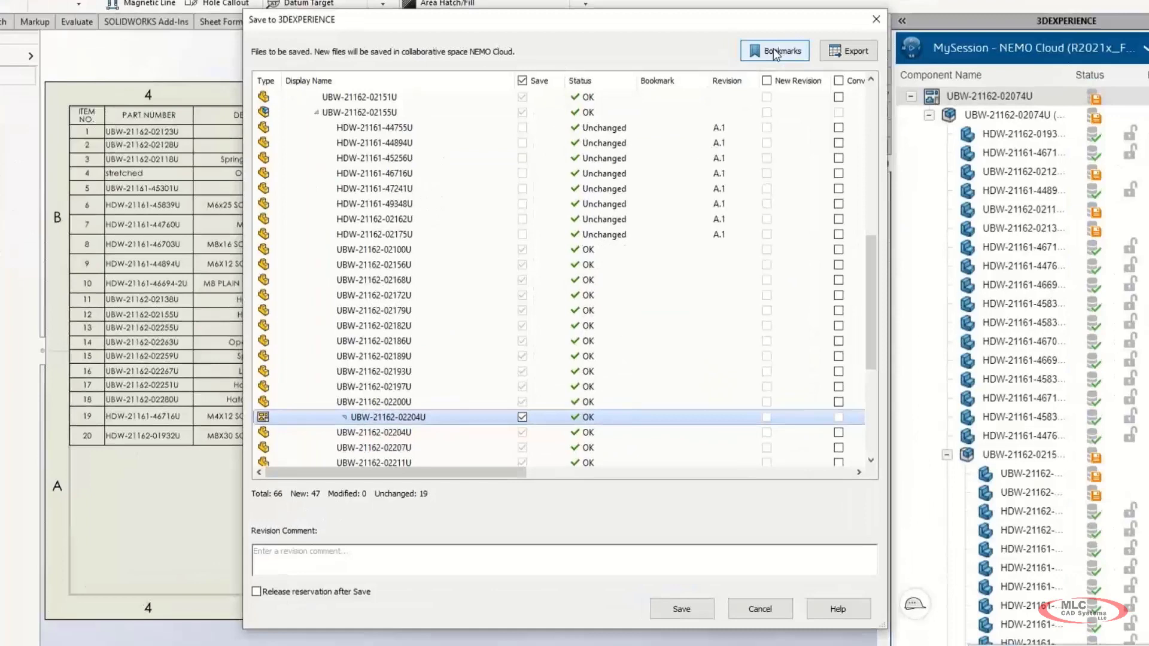
pyautogui.click(775, 53)
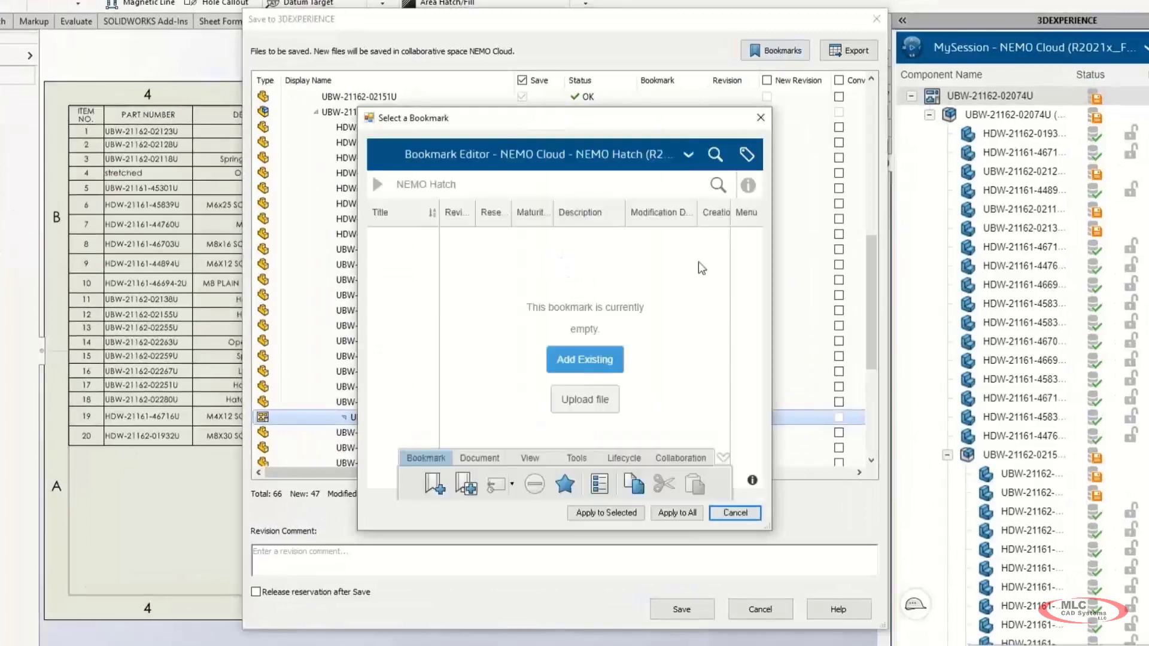
pyautogui.click(605, 512)
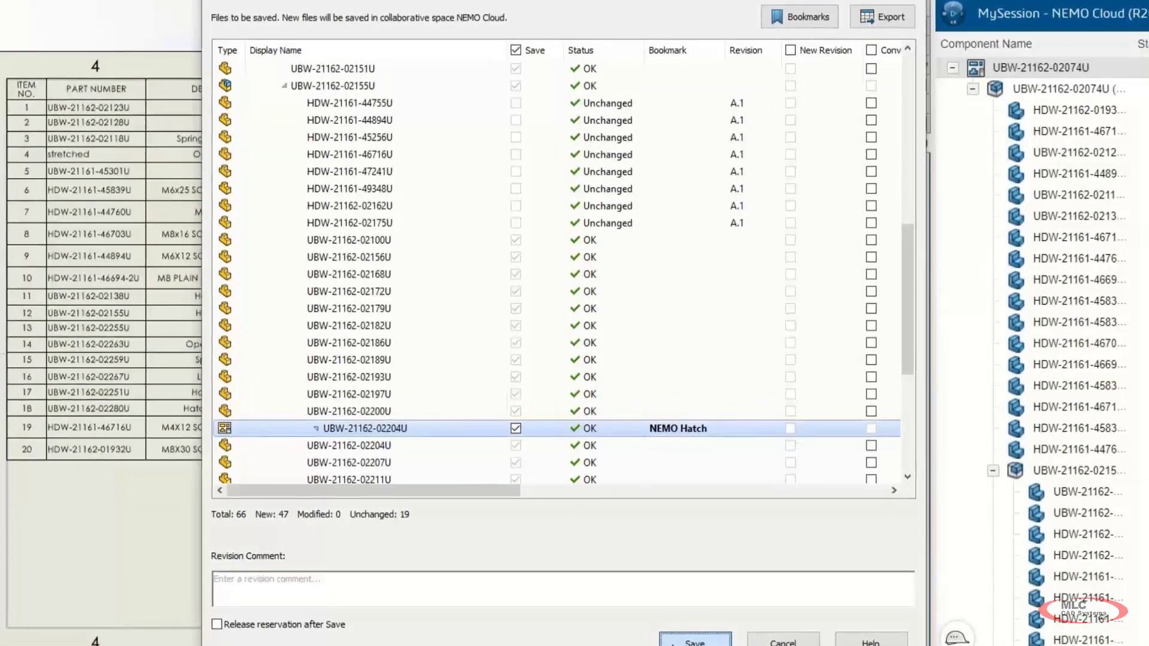
pyautogui.click(688, 641)
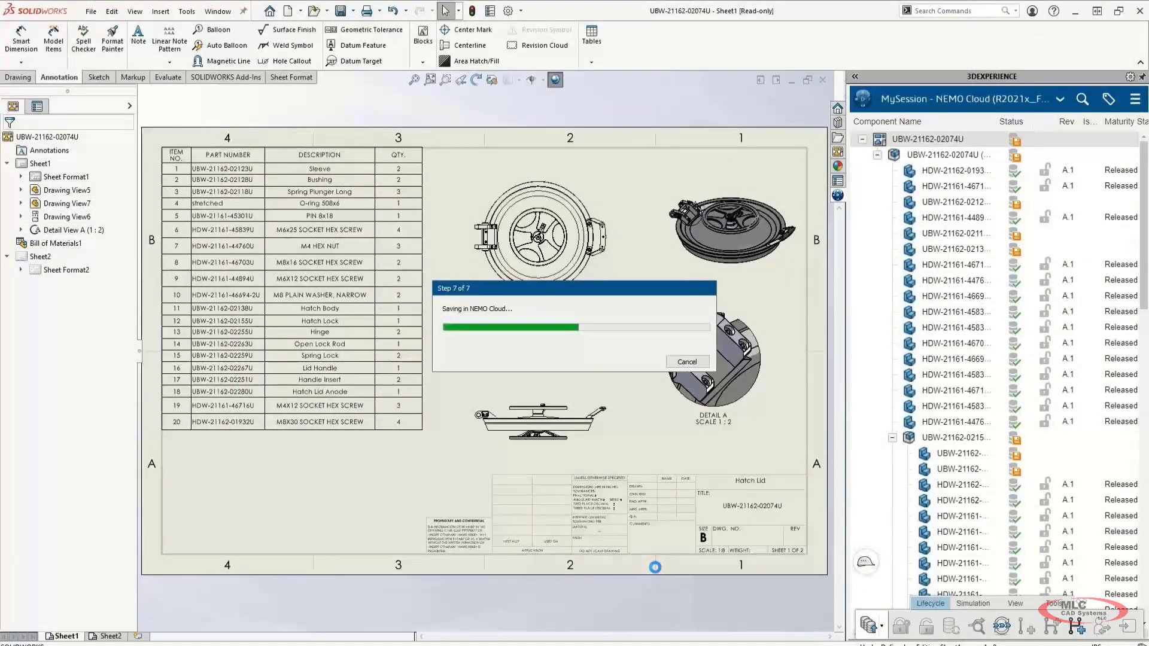
pyautogui.rightClick(896, 156)
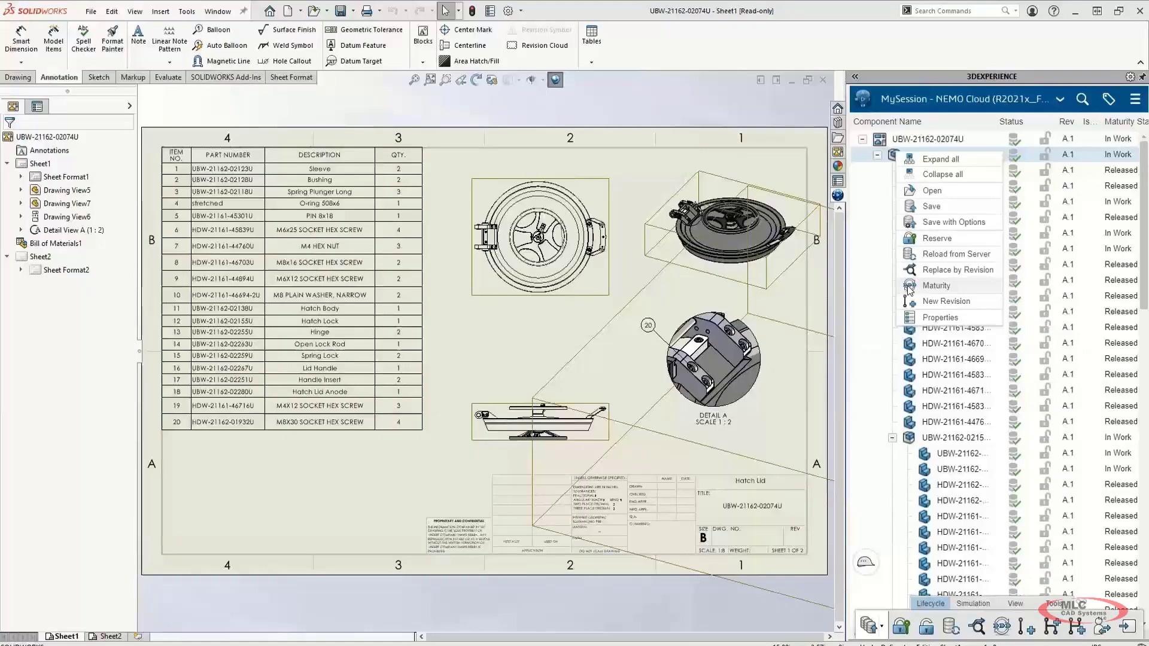
pyautogui.click(909, 290)
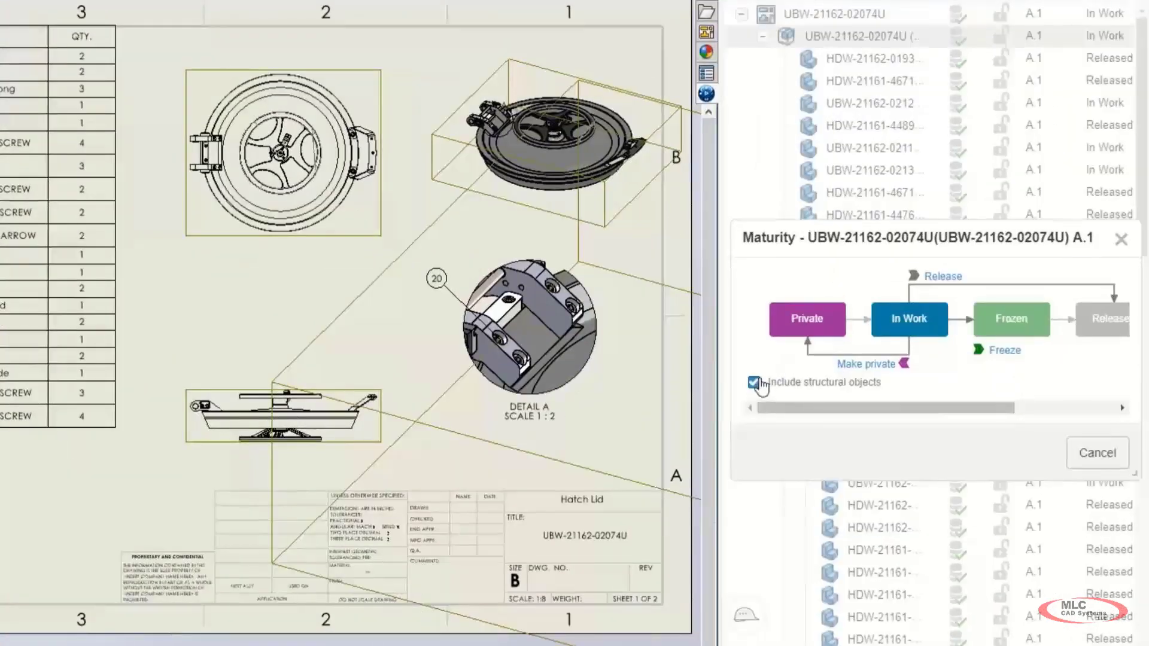
pyautogui.click(849, 395)
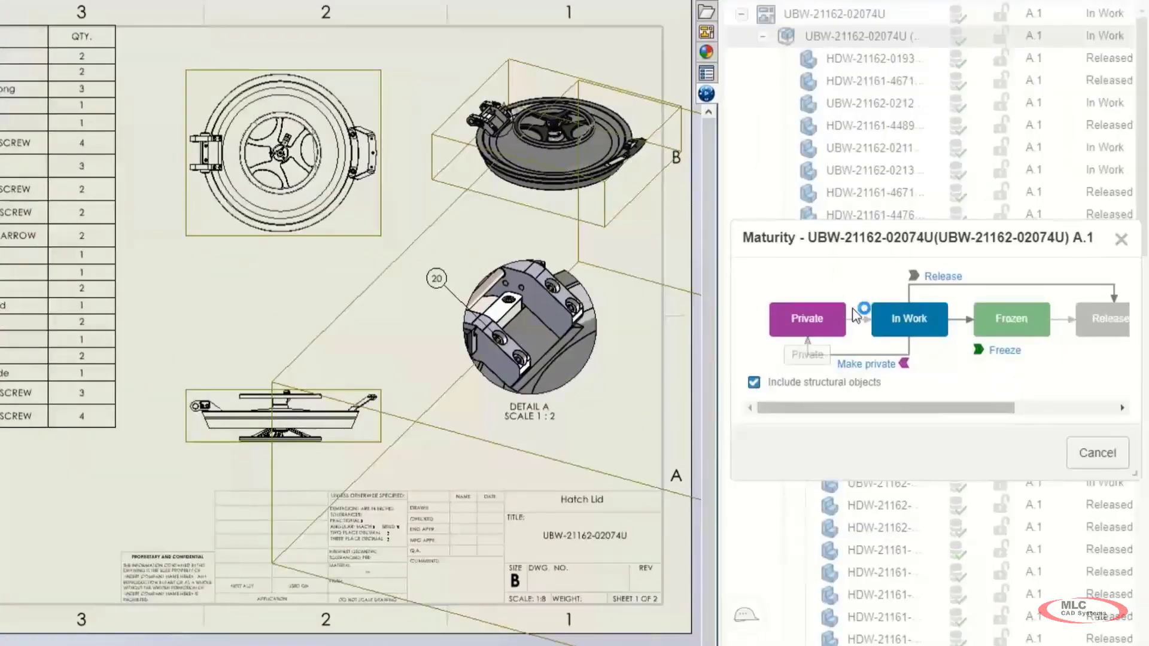
pyautogui.click(941, 282)
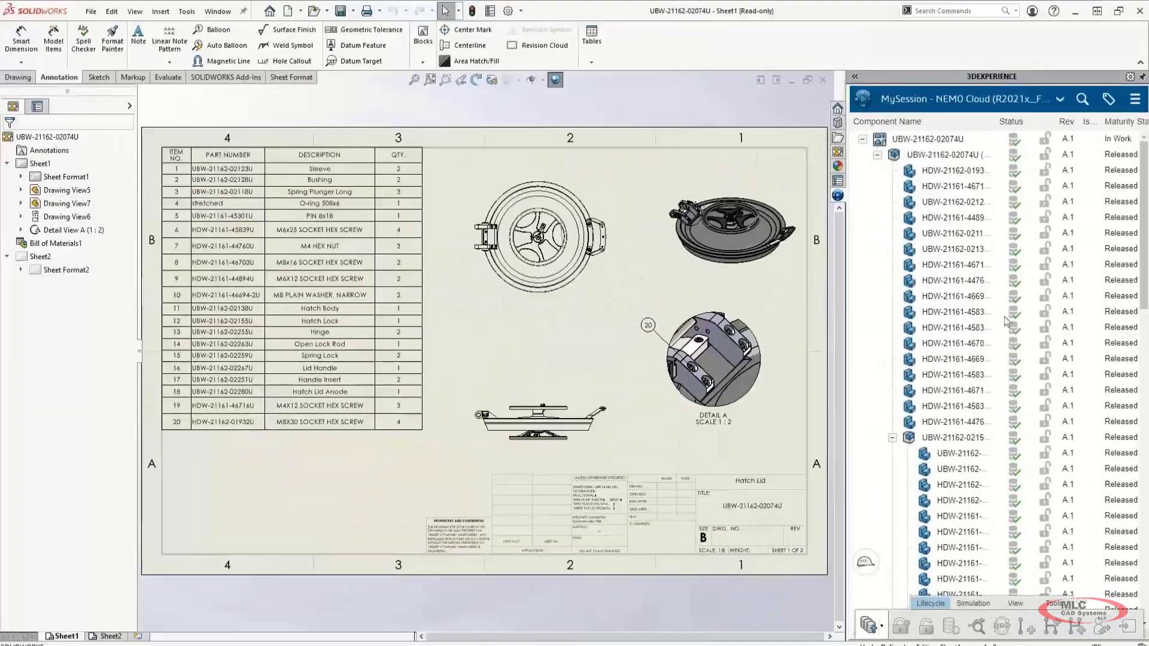
pyautogui.click(1060, 99)
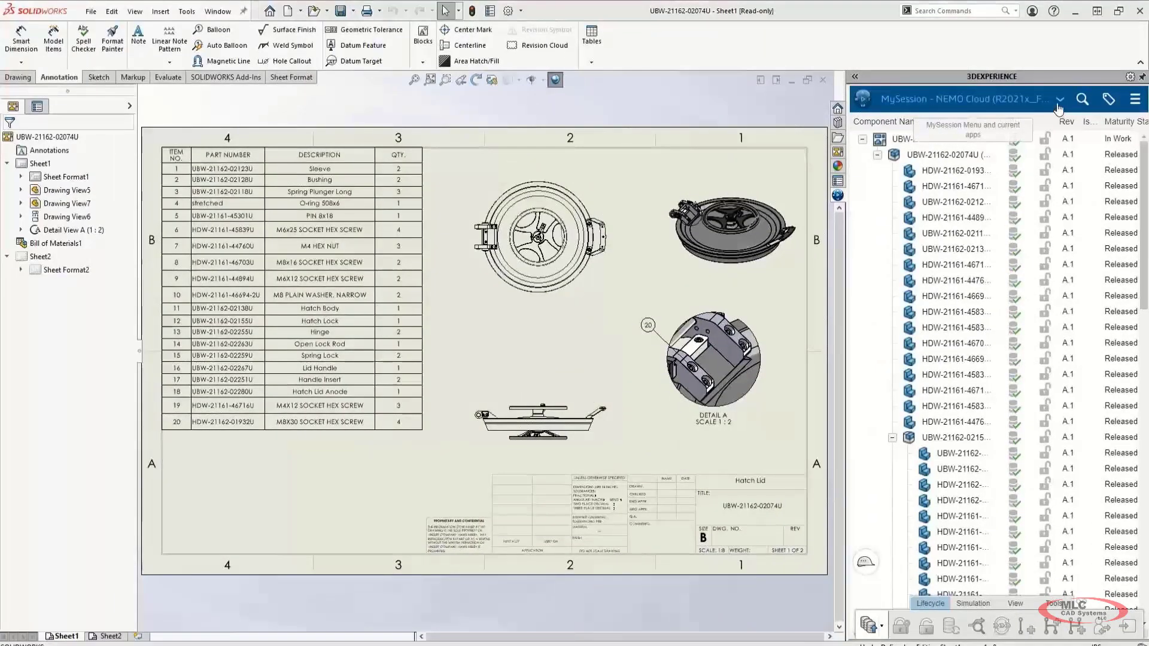
pyautogui.click(1048, 155)
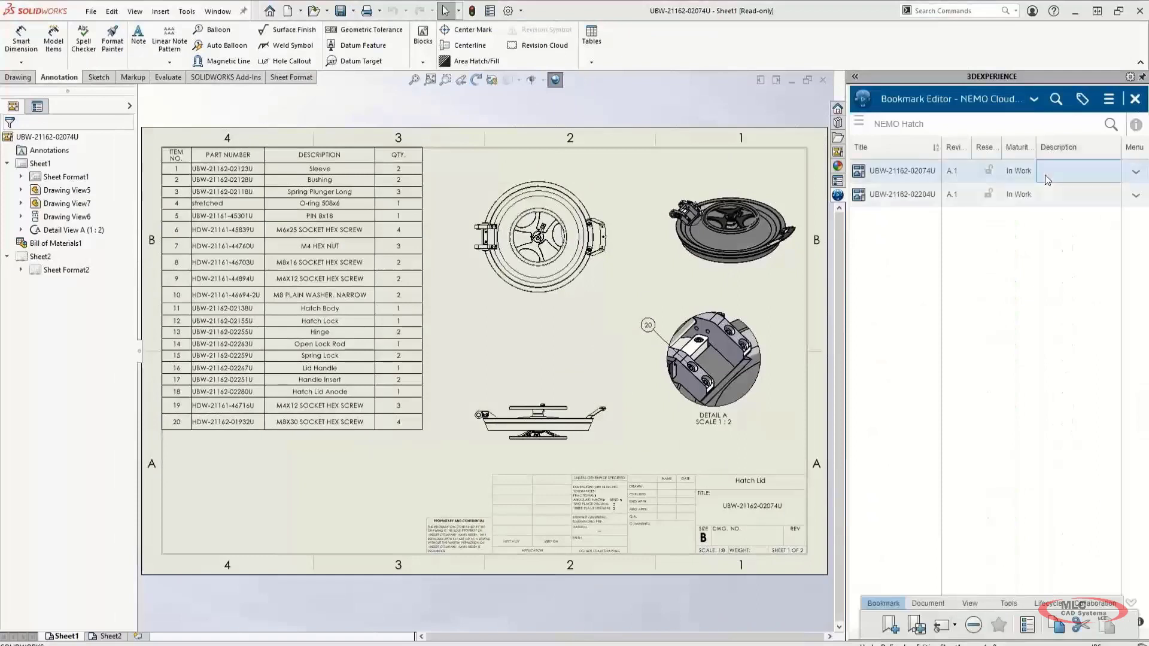
pyautogui.click(1048, 604)
pyautogui.click(907, 624)
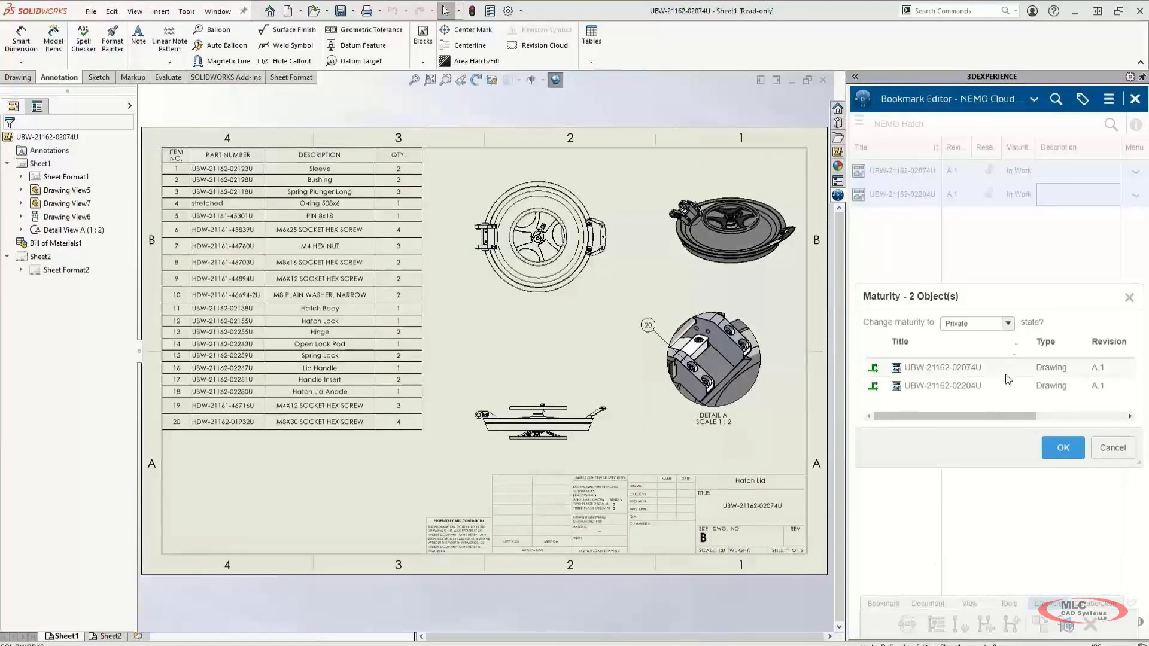
pyautogui.click(1008, 324)
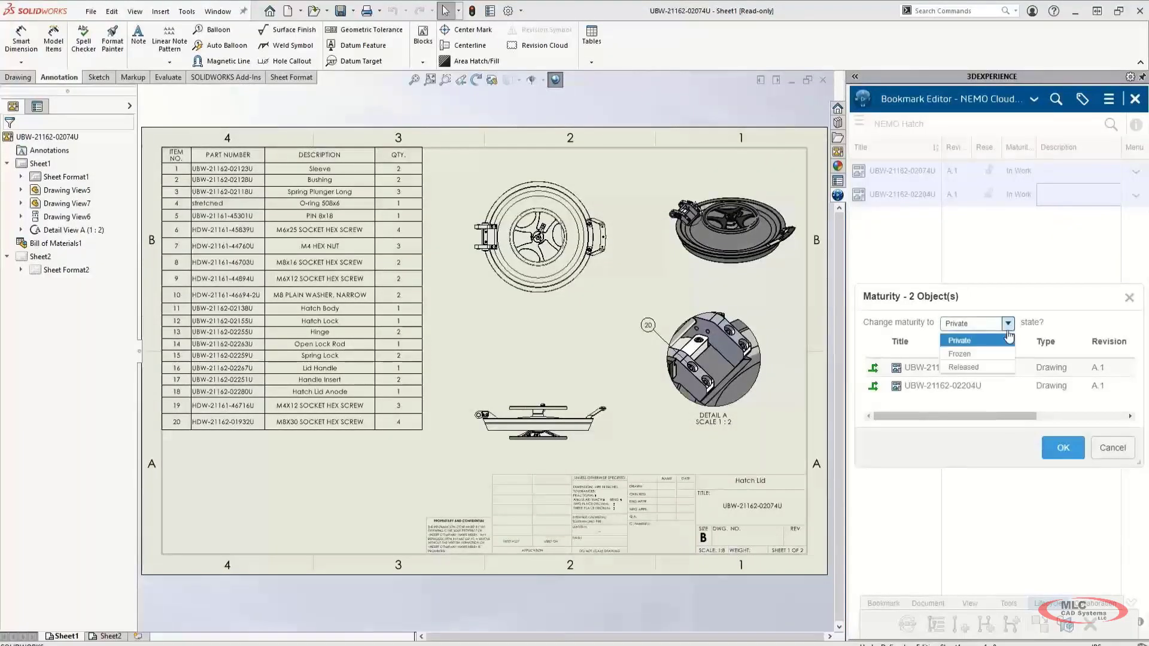
pyautogui.click(1003, 367)
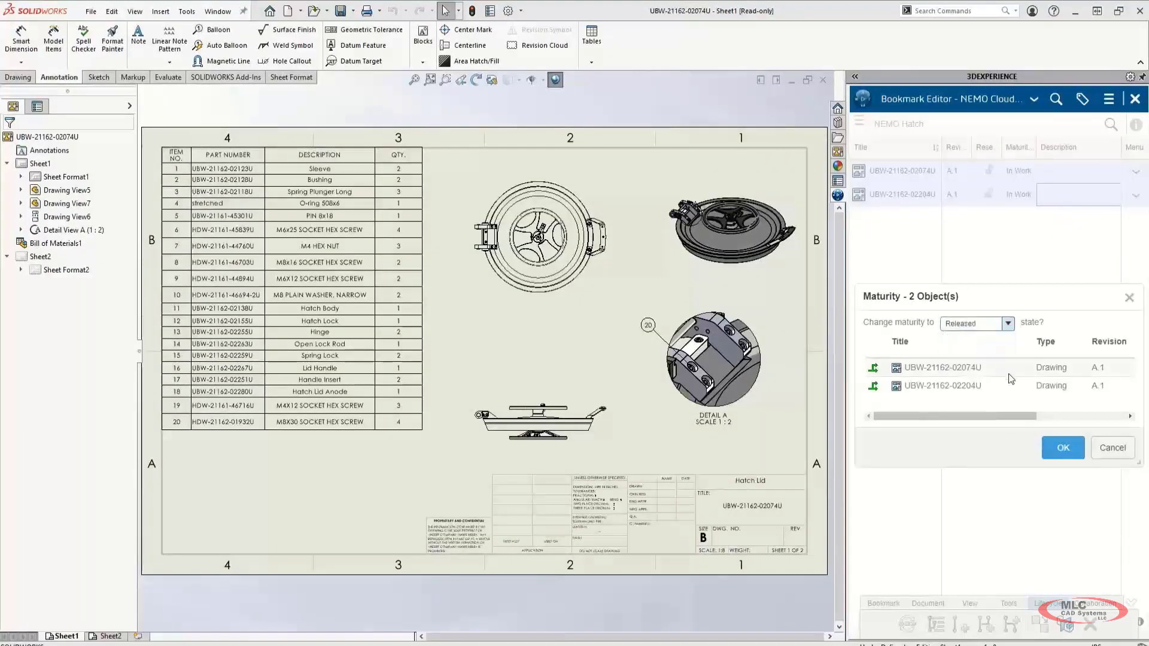
pyautogui.click(1056, 446)
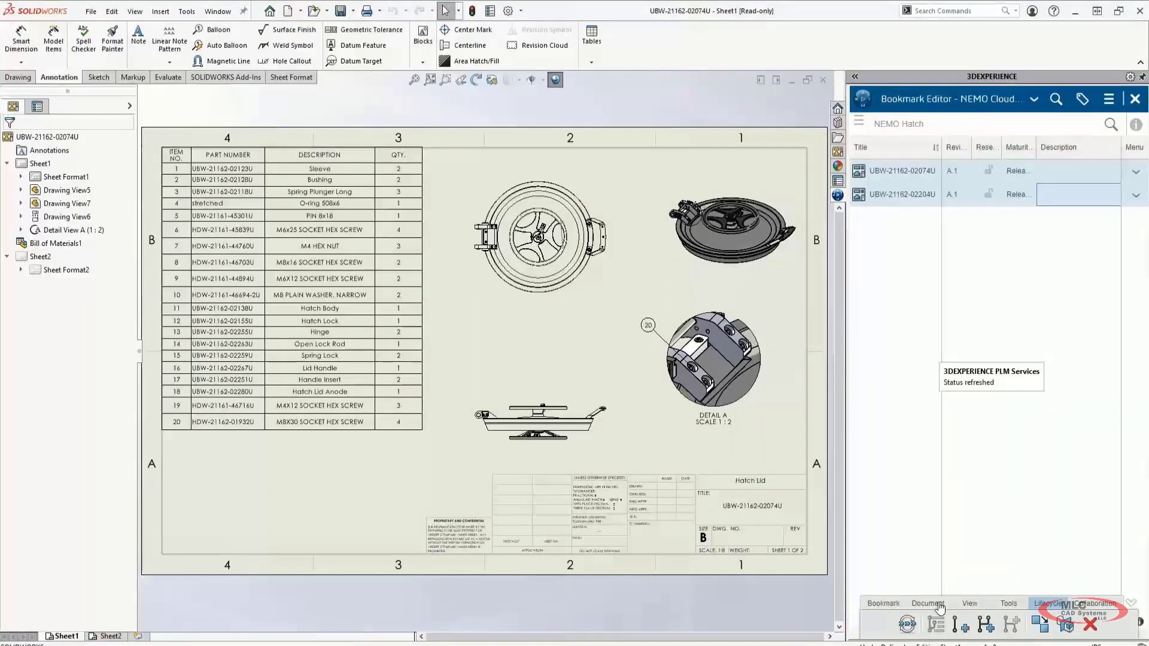
# Upload NEMO Hatch Instructions.pdf and NEMO Hatch Operating Instructions.smg to the NEMO Hatch bookmark
pyautogui.click(932, 604)
pyautogui.click(960, 624)
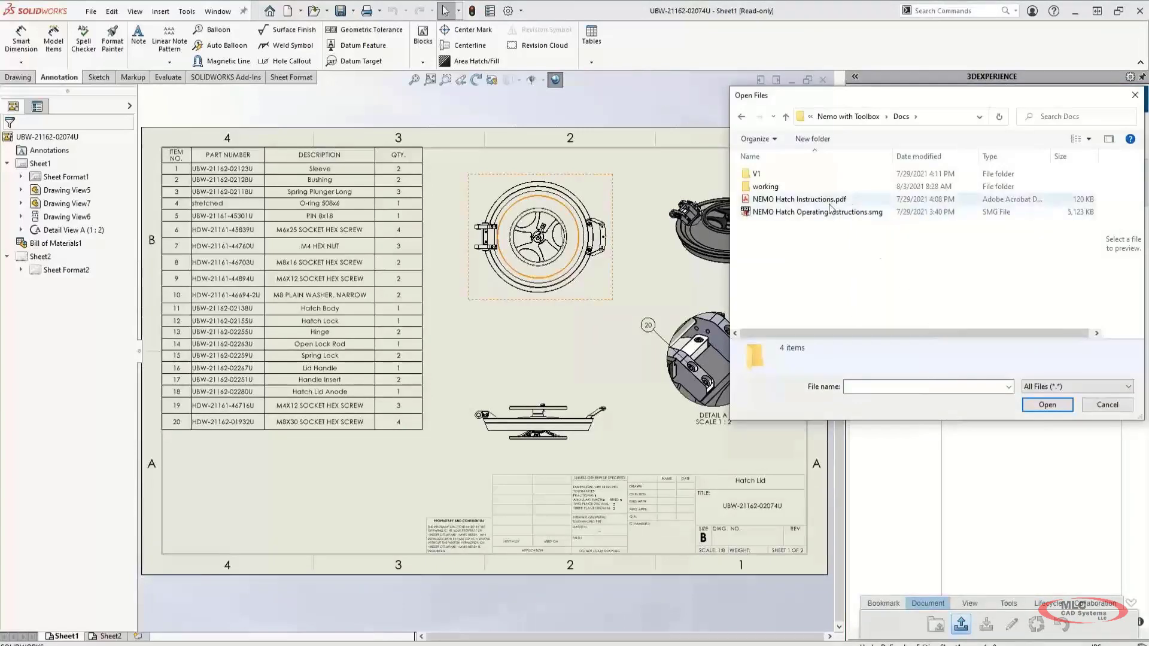
pyautogui.click(831, 199)
pyautogui.keyDown('shift'); pyautogui.click(830, 212); pyautogui.keyUp('shift')
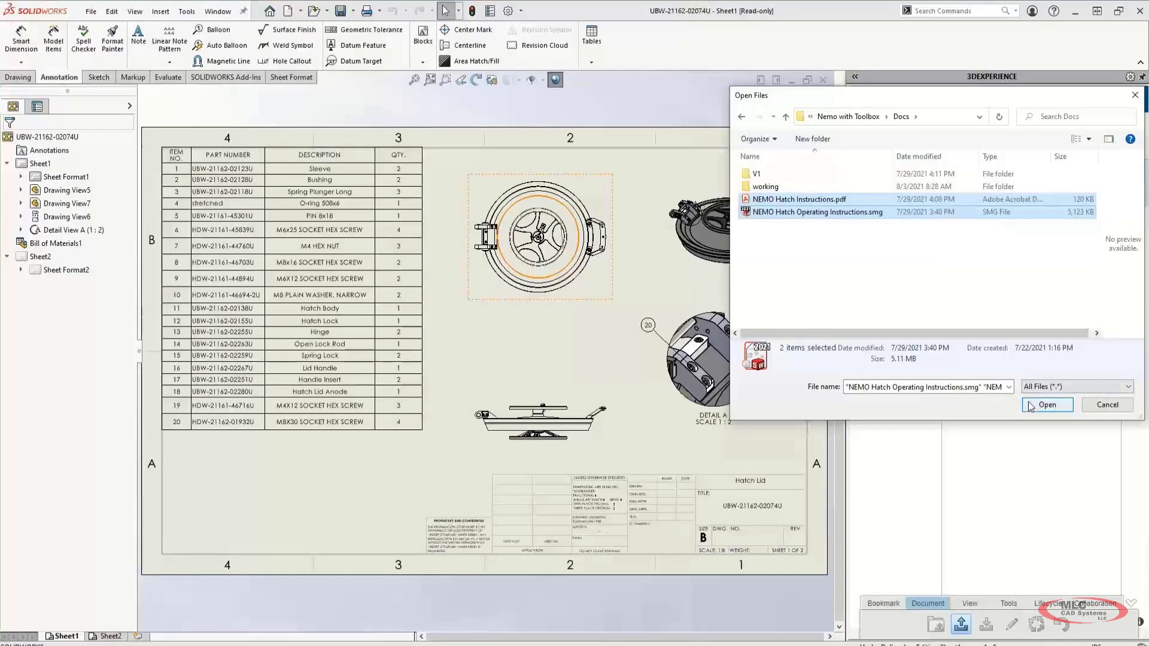
pyautogui.click(1041, 404)
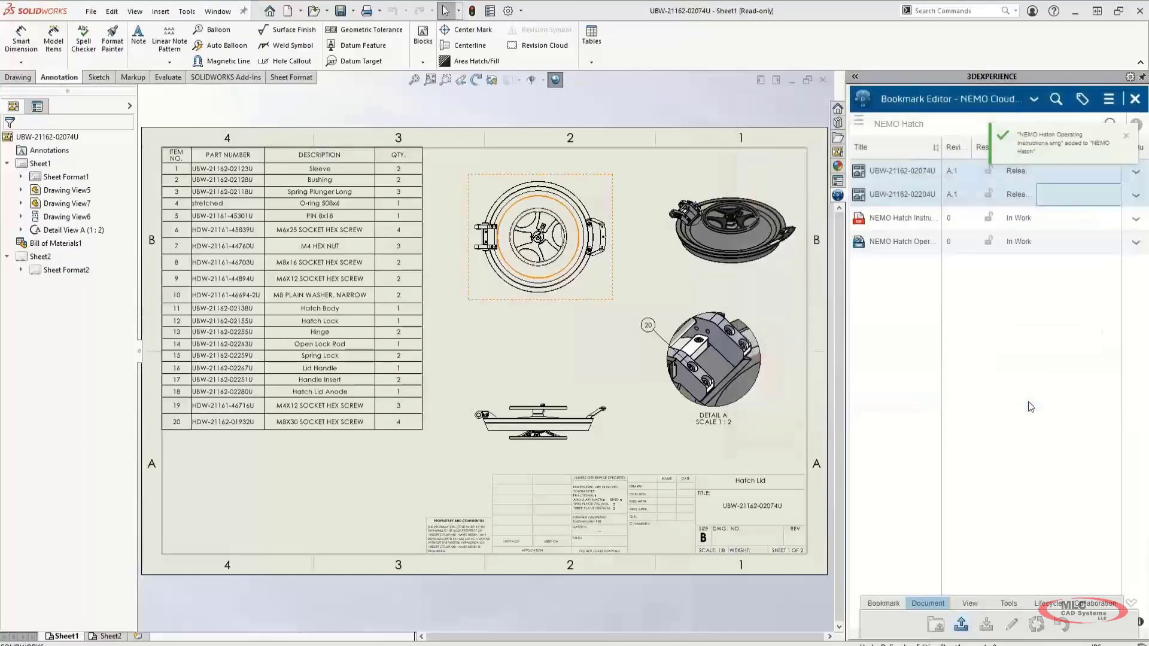
# Preview the NEMO Hatch Operating Instructions file in a widened pane and examine its View 6 scene
pyautogui.rightClick(937, 246)
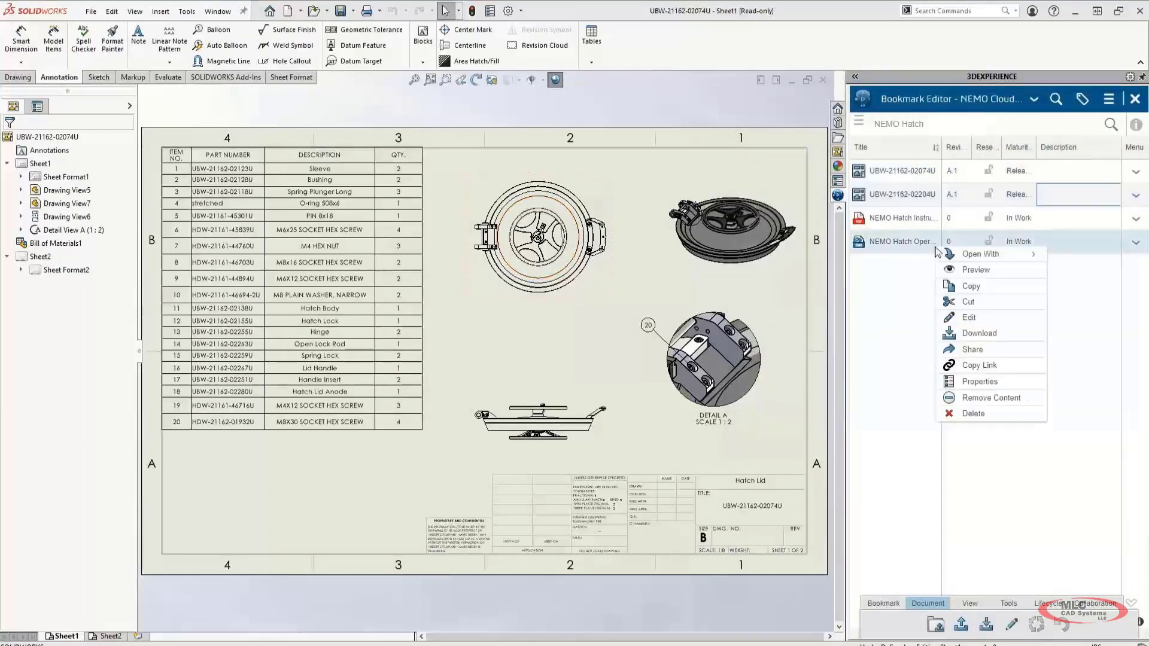
pyautogui.click(946, 269)
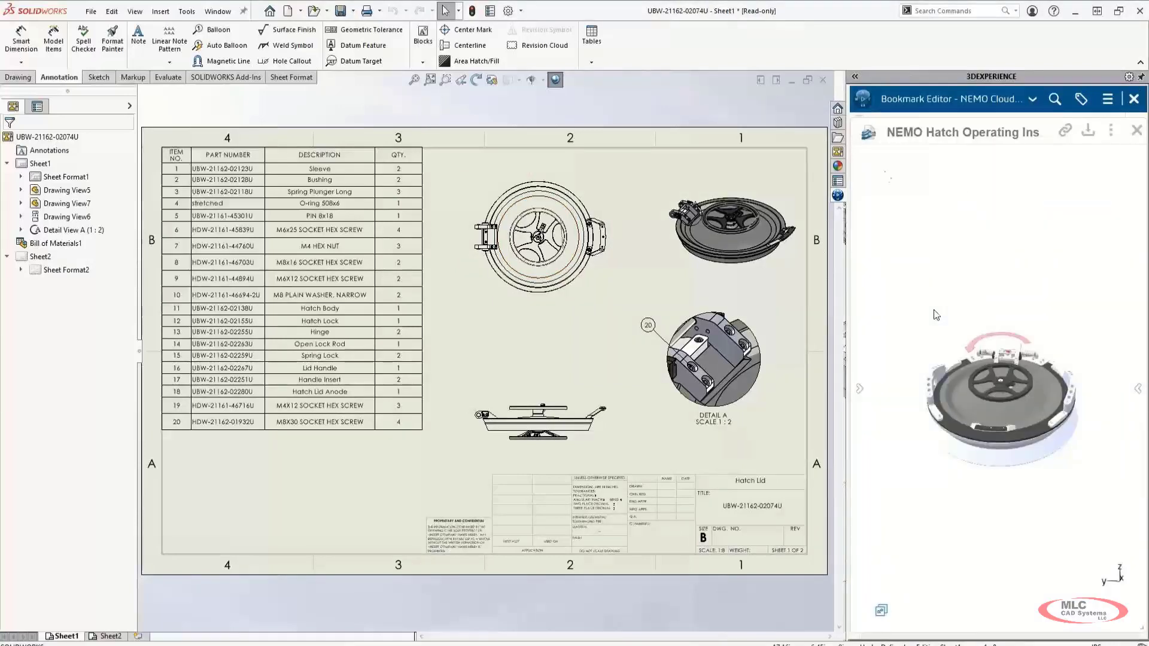
pyautogui.moveTo(847, 392); pyautogui.dragTo(625, 392)
pyautogui.click(636, 392)
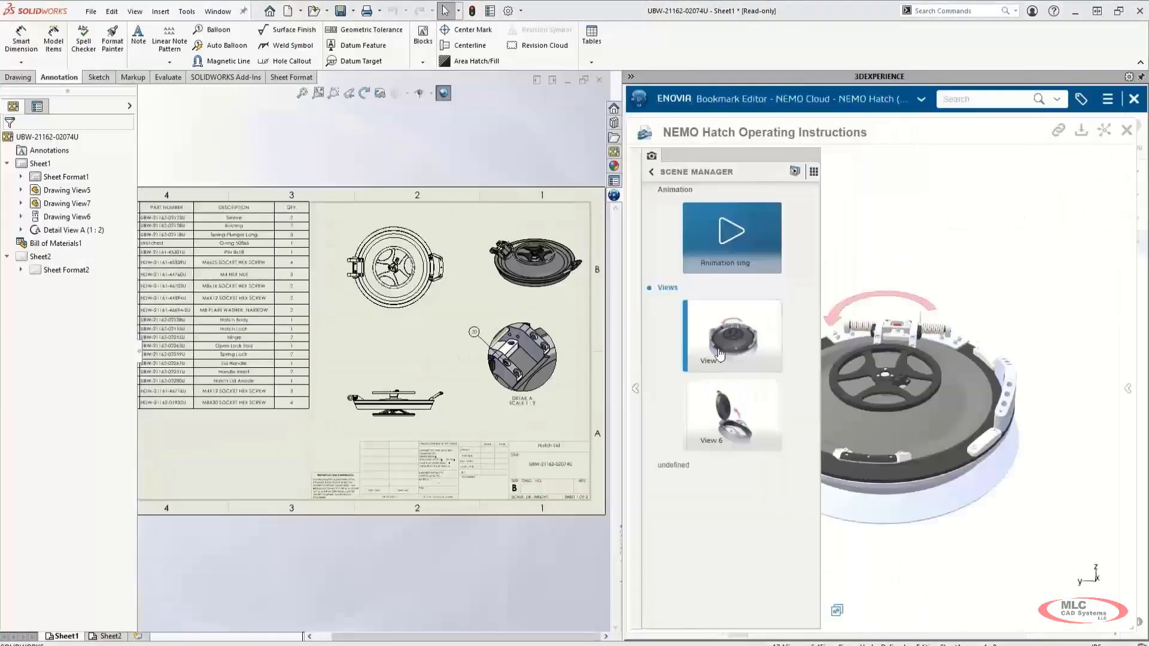
pyautogui.click(722, 411)
pyautogui.moveTo(835, 493)
pyautogui.mouseDown()
pyautogui.moveTo(846, 549)
pyautogui.moveTo(665, 540)
pyautogui.moveTo(828, 574)
pyautogui.moveTo(827, 586)
pyautogui.mouseUp()
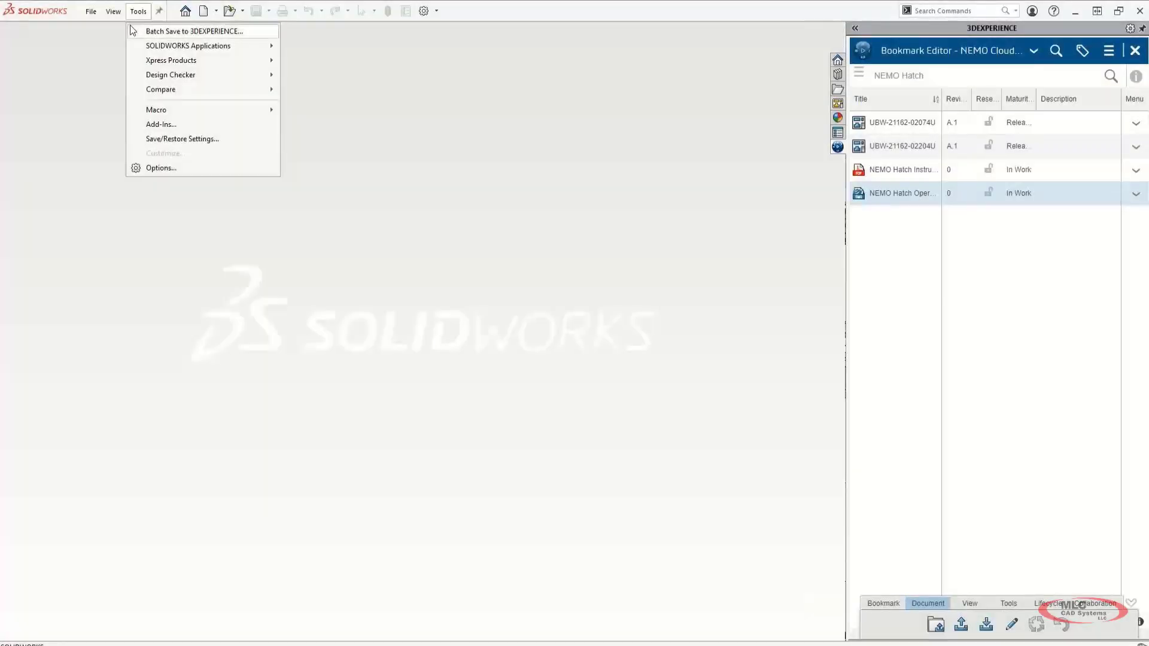
# Start a batch save to 3DEXPERIENCE and add the Air Tanks folder from __NEMO Projects
pyautogui.click(133, 33)
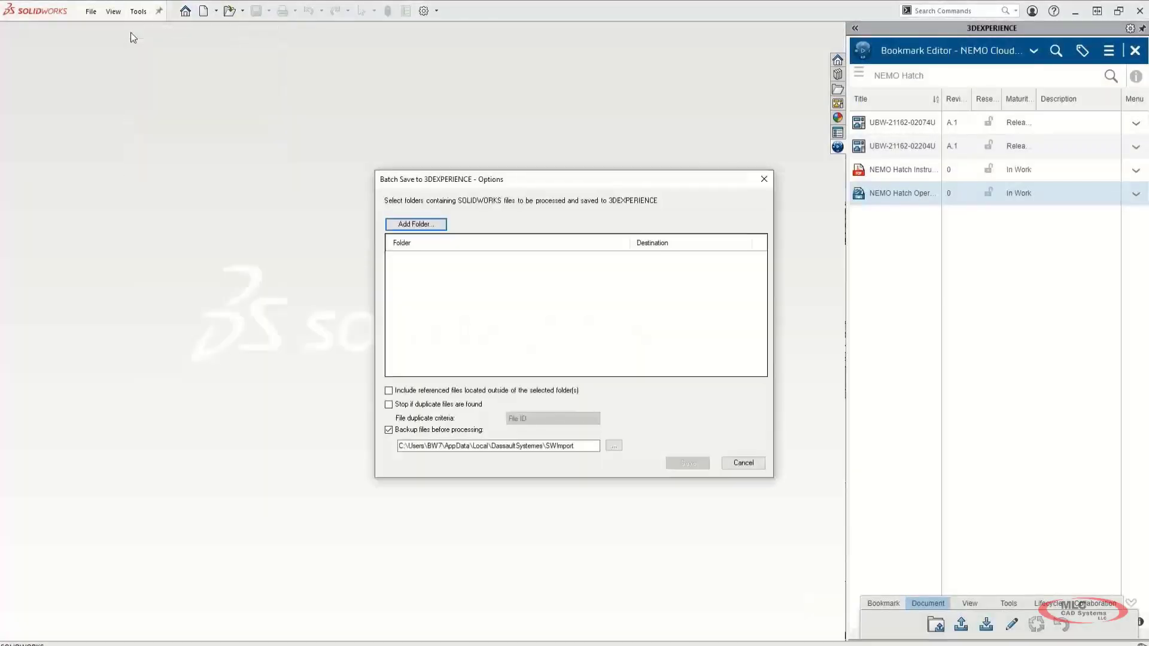
pyautogui.click(412, 224)
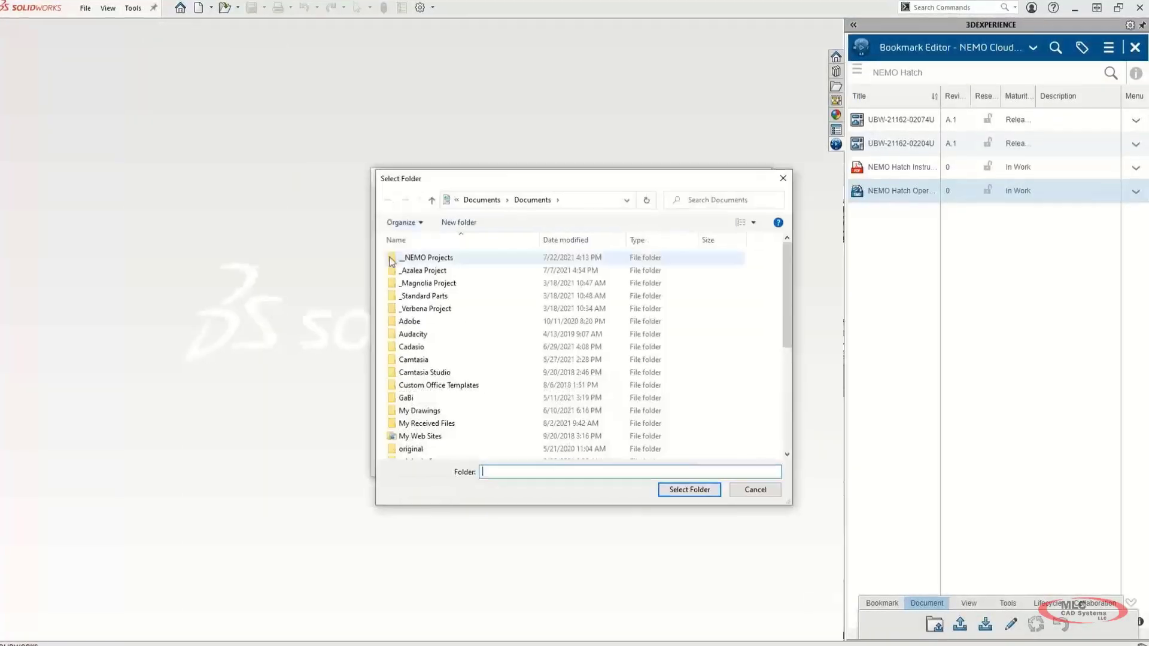
pyautogui.doubleClick(397, 245)
pyautogui.click(383, 248)
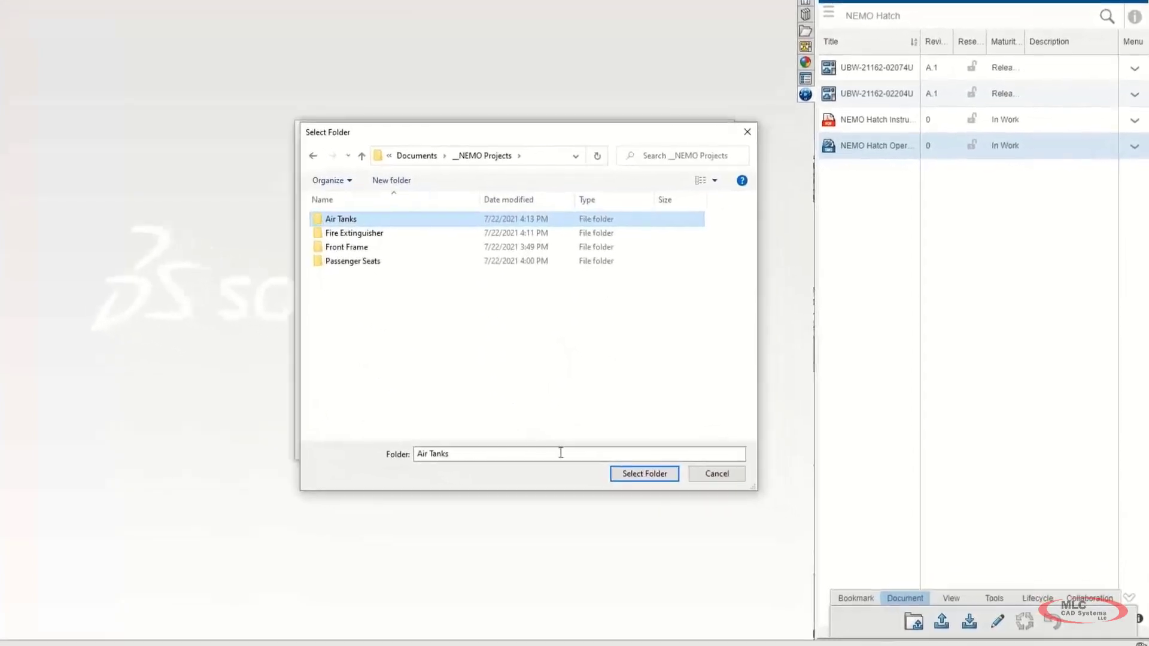
pyautogui.click(616, 475)
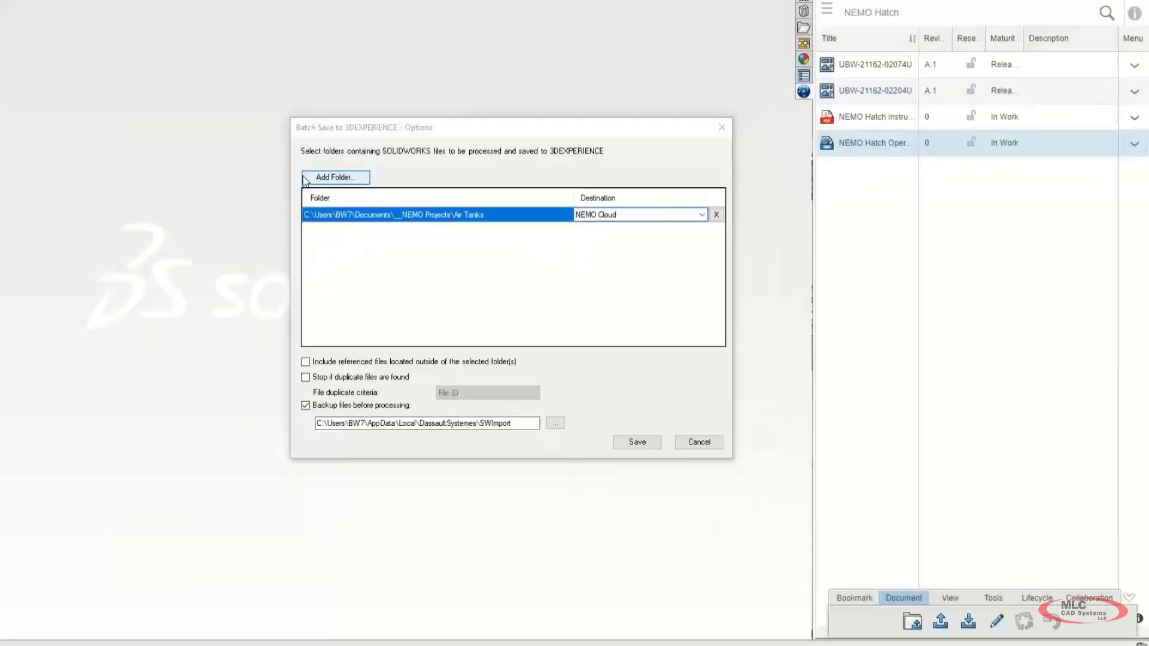
# Add the Fire Extinguisher folder with destination Standard Safety Equipment, plus Front Frame and Passenger Seats for NEMO Cloud, and run the batch save
pyautogui.click(326, 177)
pyautogui.click(350, 230)
pyautogui.click(628, 474)
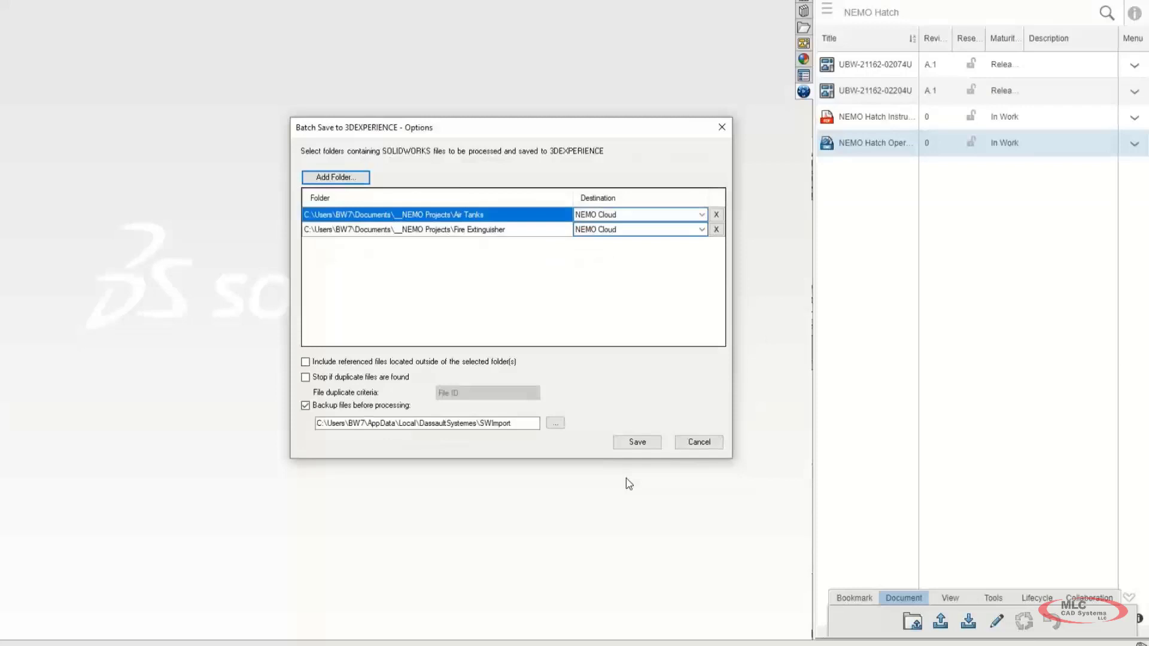
pyautogui.click(700, 230)
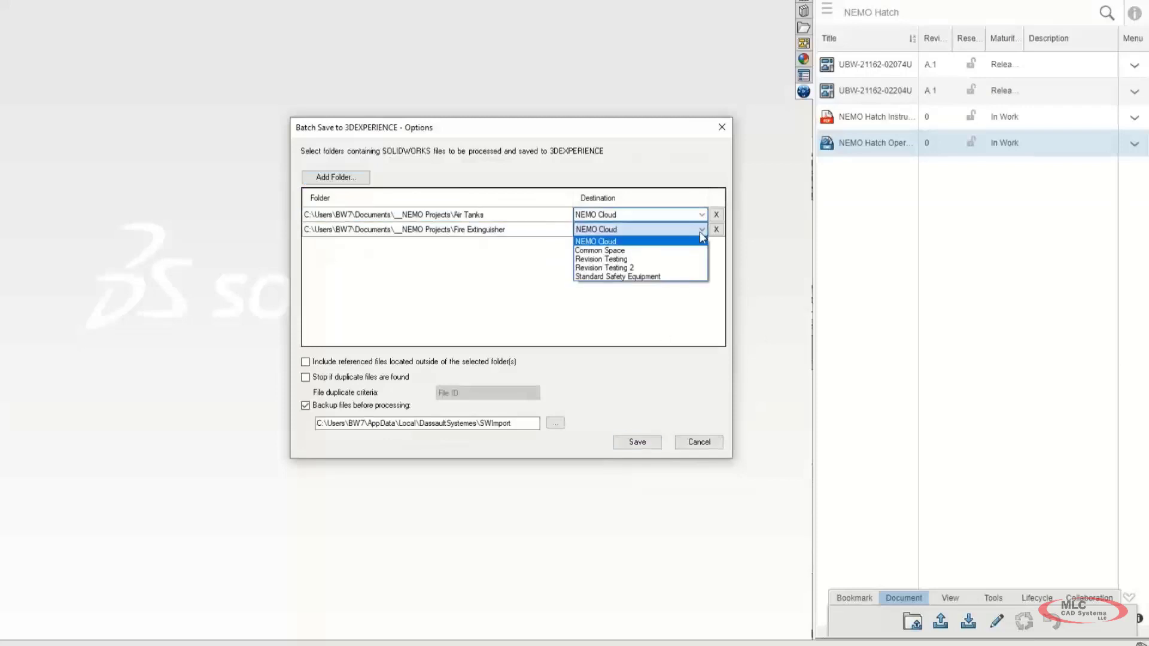
pyautogui.click(688, 276)
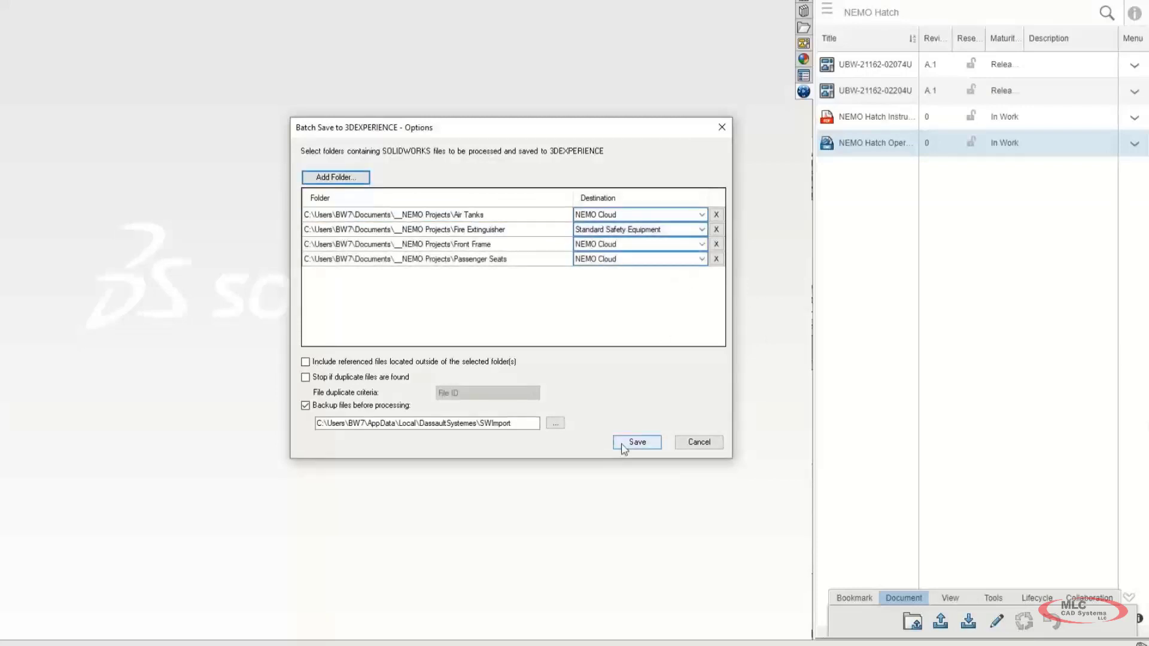
pyautogui.click(623, 446)
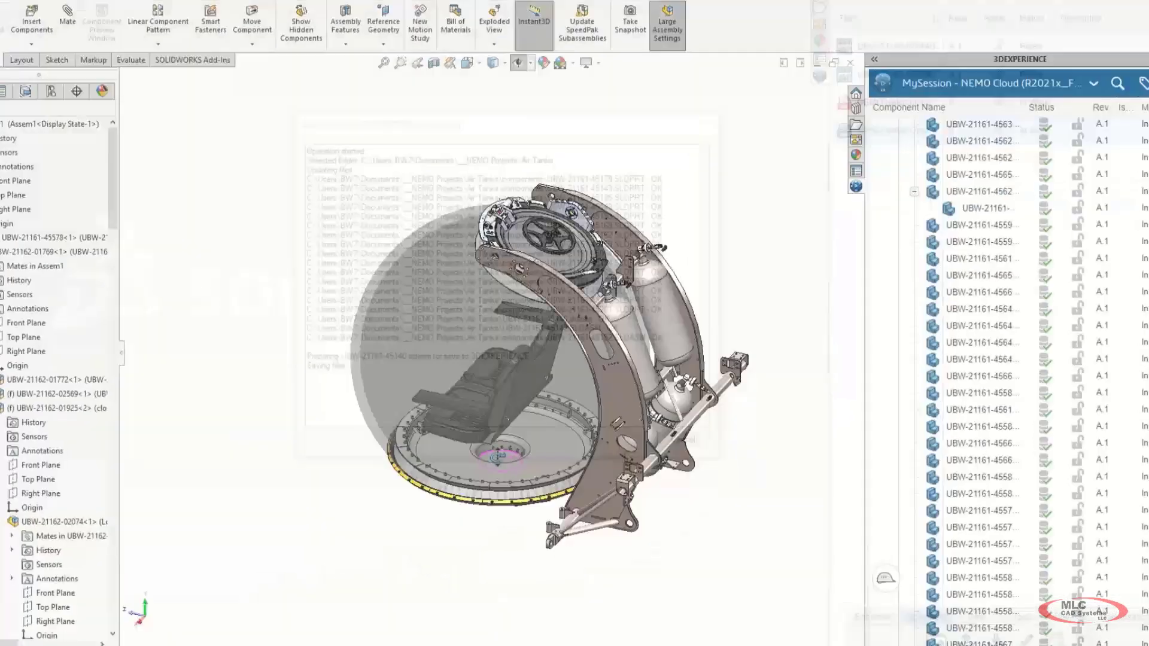
pyautogui.moveTo(447, 458); pyautogui.dragTo(260, 450, button='middle')
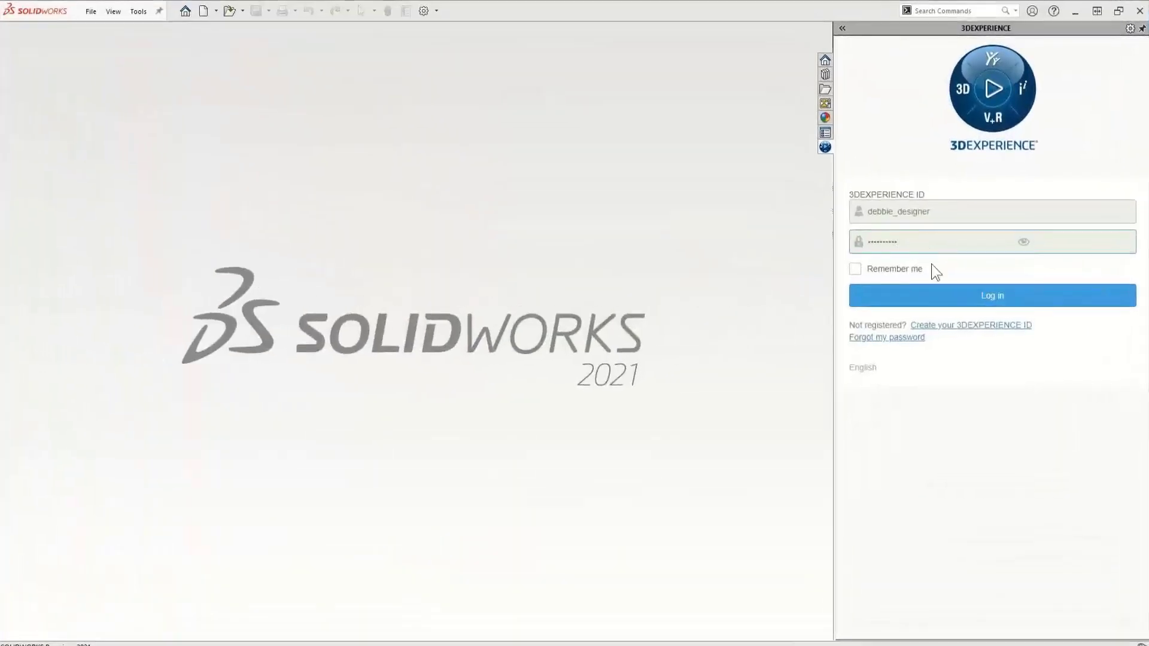
# Log in to 3DEXPERIENCE as the designer and dismiss the incoming chat message
pyautogui.click(946, 304)
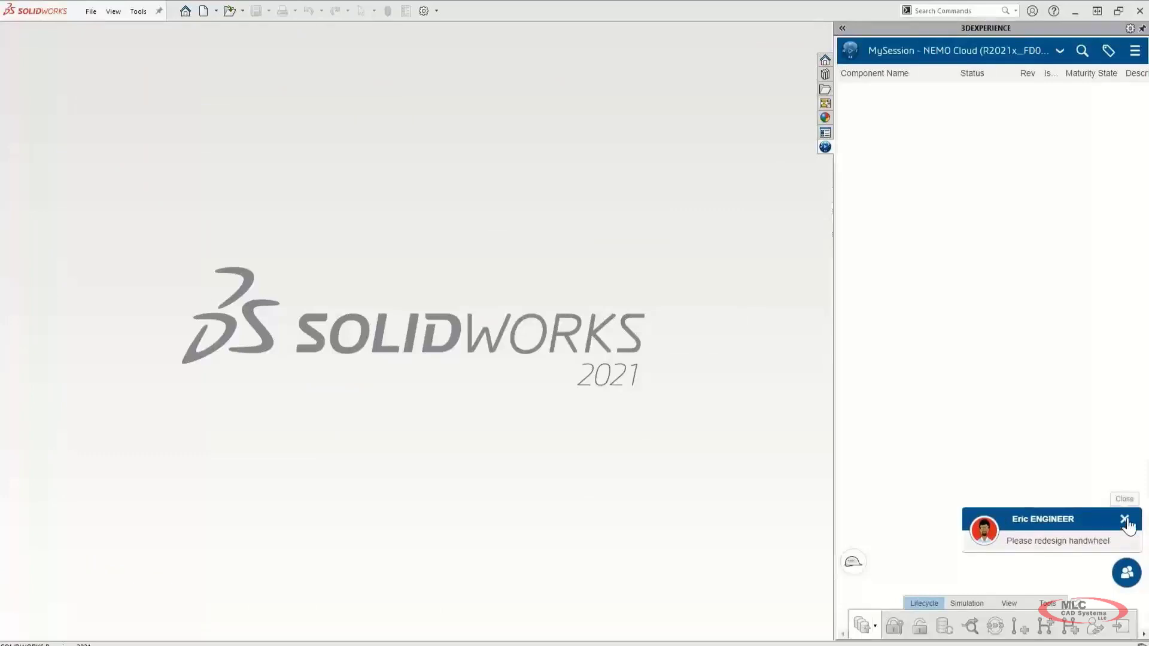
pyautogui.click(1124, 519)
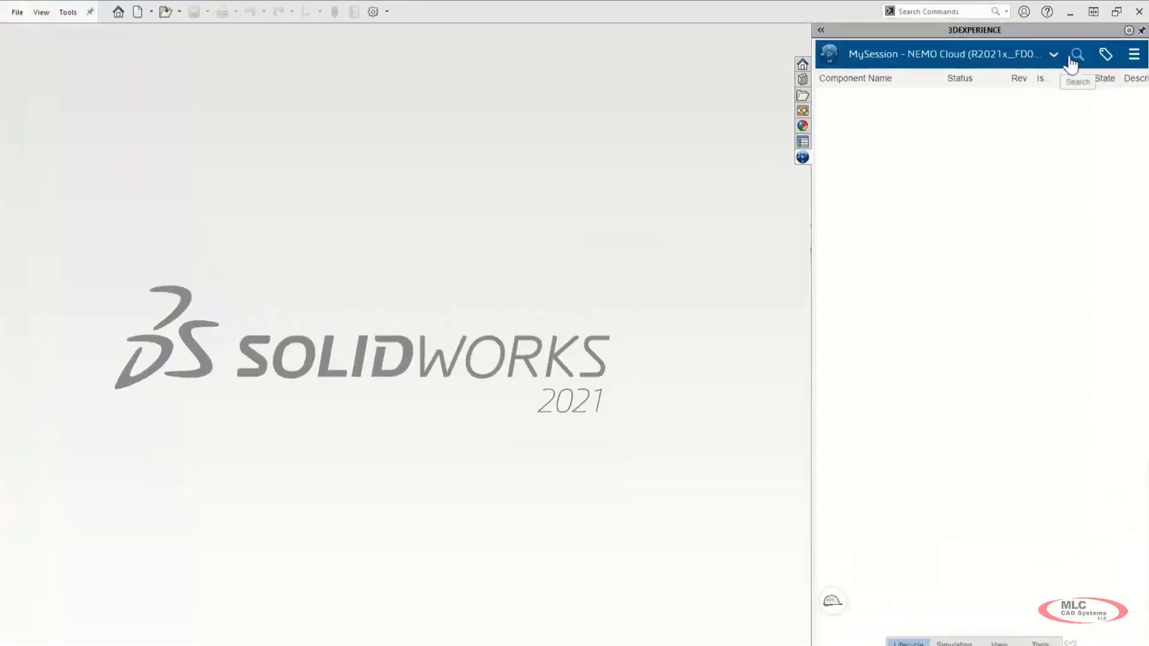
pyautogui.click(1076, 55)
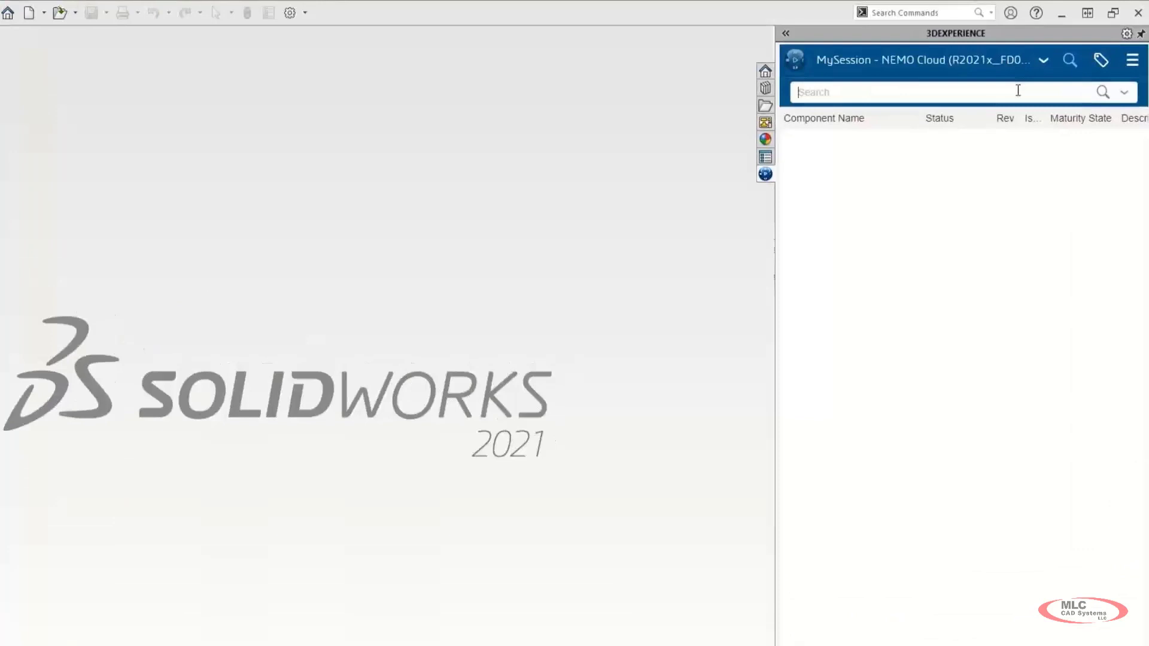
pyautogui.write('wheel')
pyautogui.press('Return')
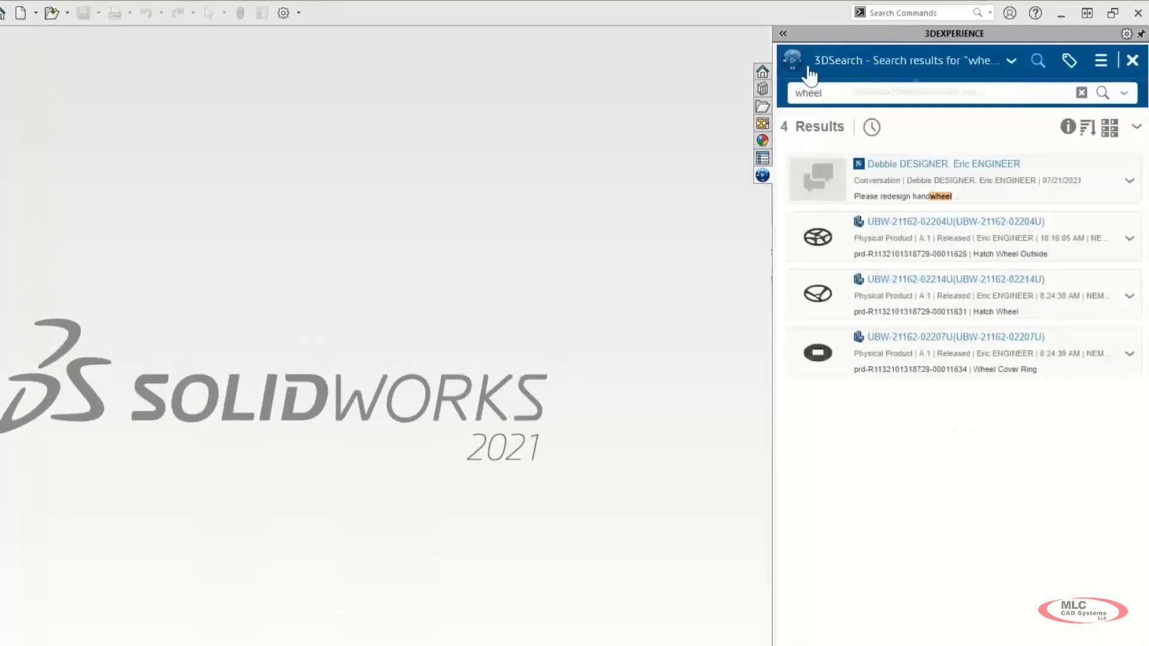
pyautogui.click(783, 34)
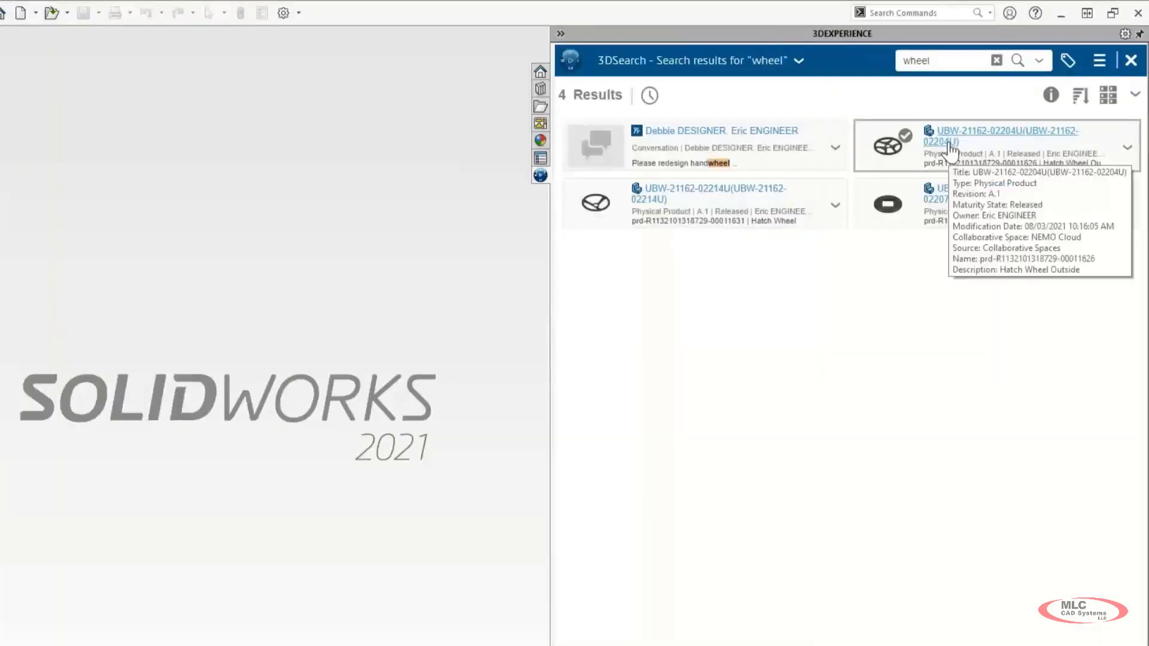
pyautogui.click(951, 148)
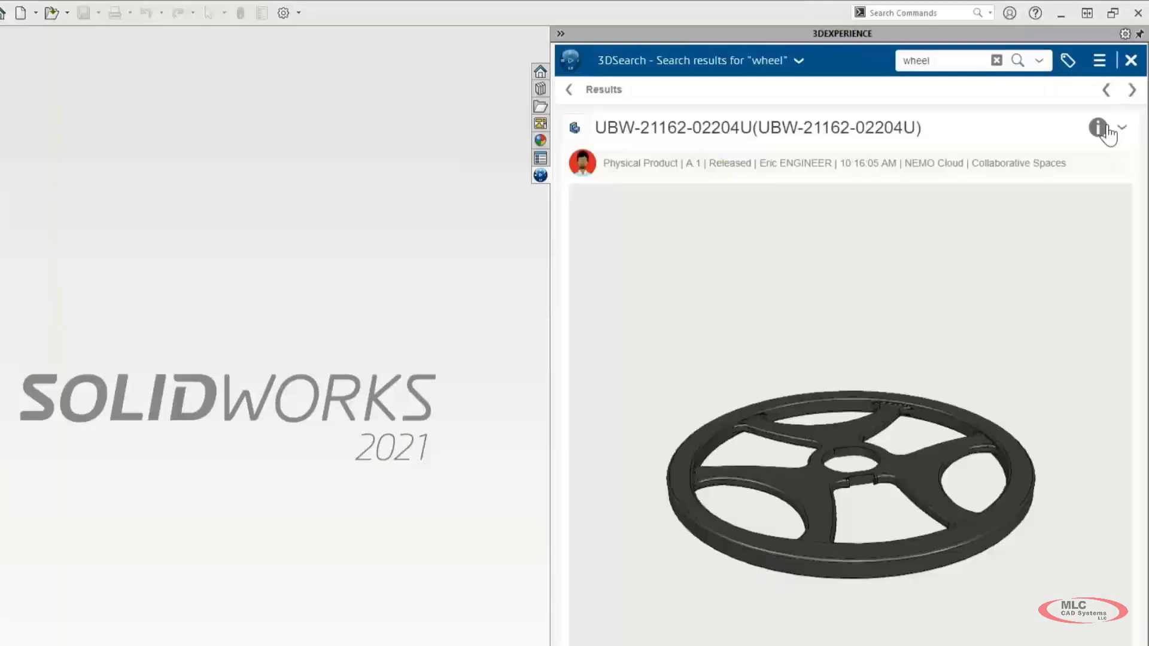
pyautogui.click(1097, 130)
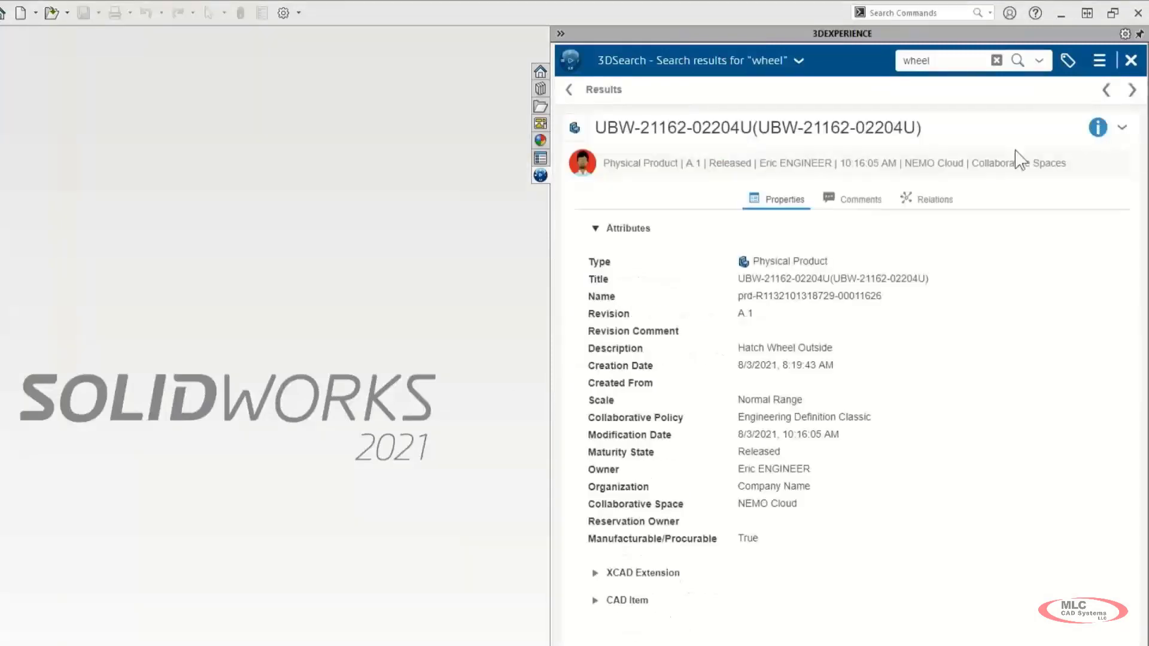
pyautogui.click(868, 204)
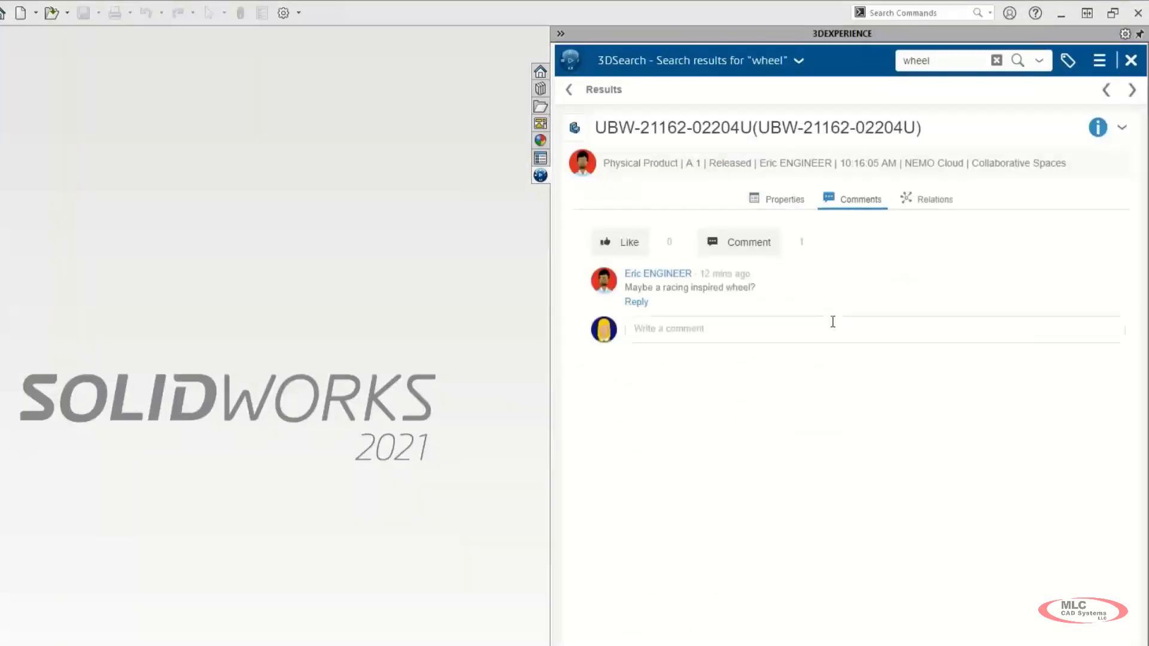
pyautogui.click(831, 326)
pyautogui.write('On it!')
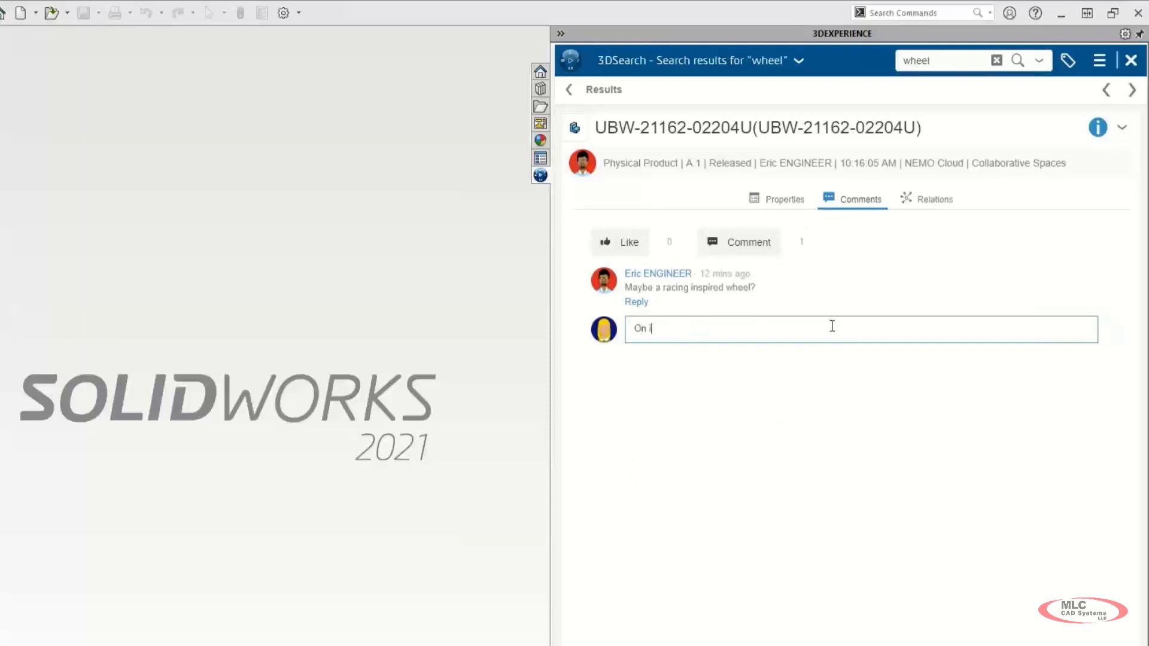
pyautogui.press('Return')
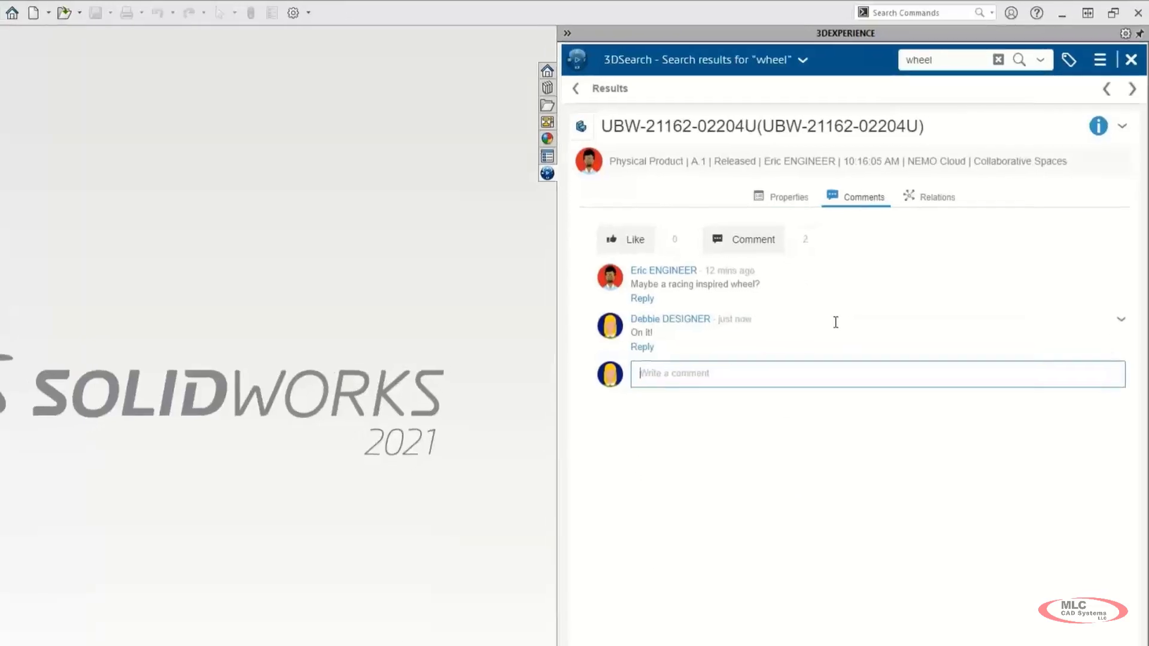
# Annotate the wheel preview in red, circling and crossing out the upper and lower rim sections
pyautogui.click(1103, 110)
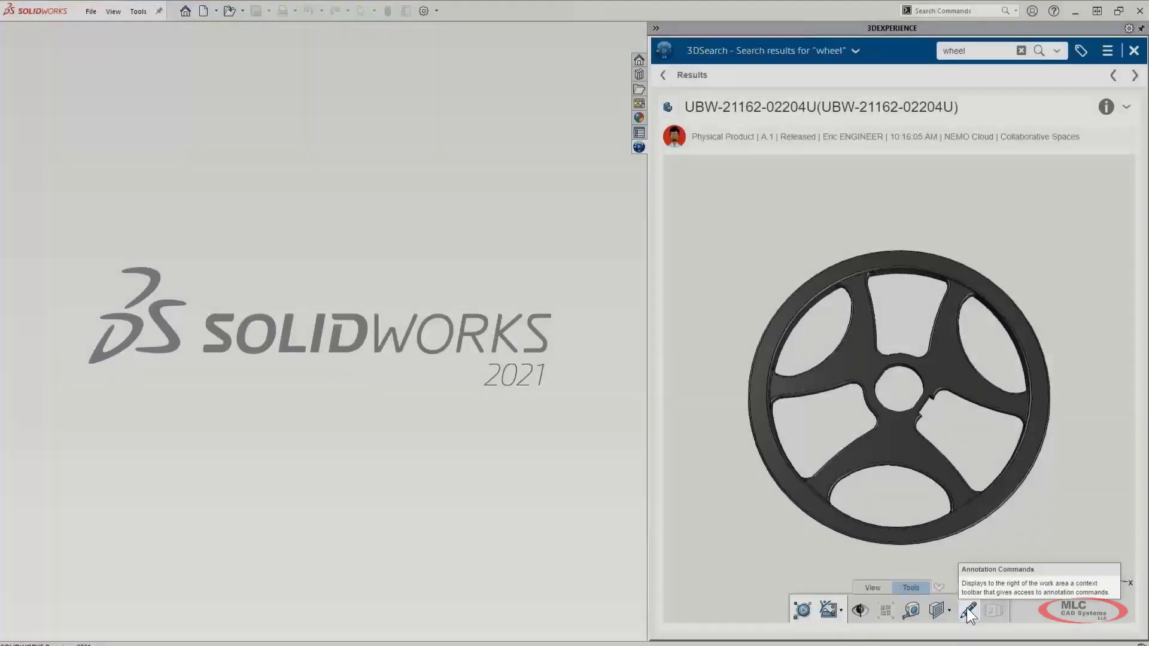
pyautogui.click(967, 608)
pyautogui.moveTo(867, 482)
pyautogui.mouseDown()
pyautogui.moveTo(967, 539)
pyautogui.moveTo(906, 482)
pyautogui.mouseUp()
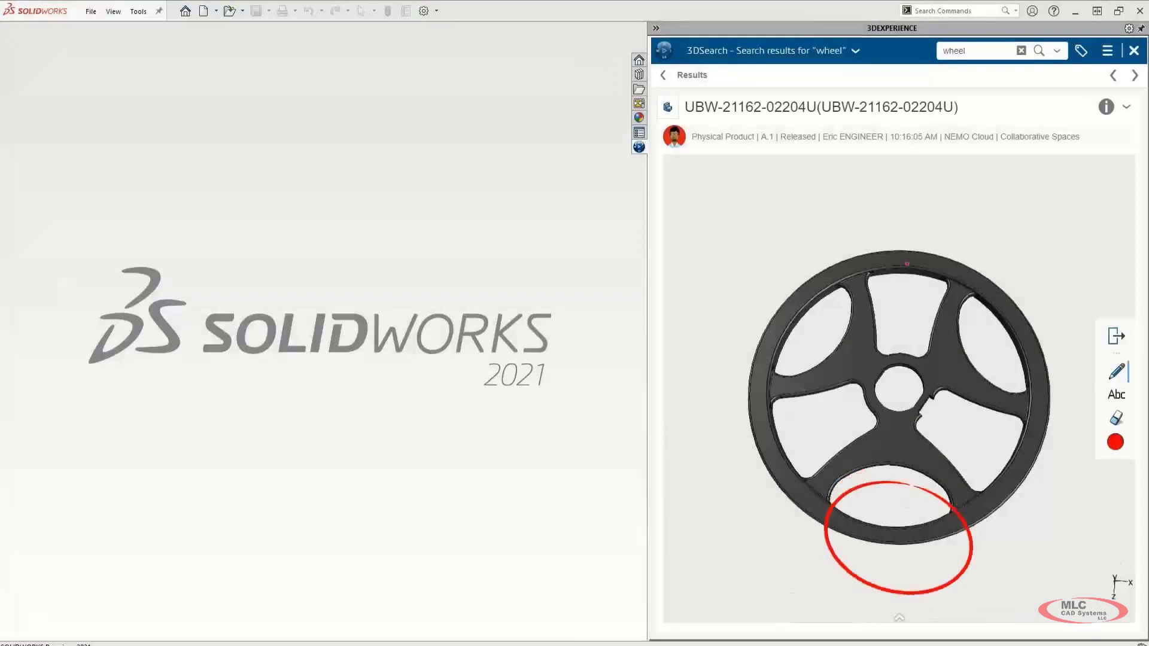
pyautogui.moveTo(924, 313)
pyautogui.mouseDown()
pyautogui.moveTo(886, 204)
pyautogui.moveTo(921, 314)
pyautogui.mouseUp()
pyautogui.moveTo(882, 526); pyautogui.dragTo(914, 557)
pyautogui.moveTo(909, 528); pyautogui.dragTo(890, 543)
pyautogui.moveTo(882, 236)
pyautogui.mouseDown()
pyautogui.moveTo(930, 272)
pyautogui.moveTo(891, 269)
pyautogui.mouseUp()
# Switch the annotation colour to green and sketch new horizontal spoke outlines on both sides of the wheel hub
pyautogui.click(1115, 442)
pyautogui.click(1071, 398)
pyautogui.moveTo(1013, 326); pyautogui.dragTo(928, 353)
pyautogui.moveTo(933, 392); pyautogui.dragTo(1022, 396)
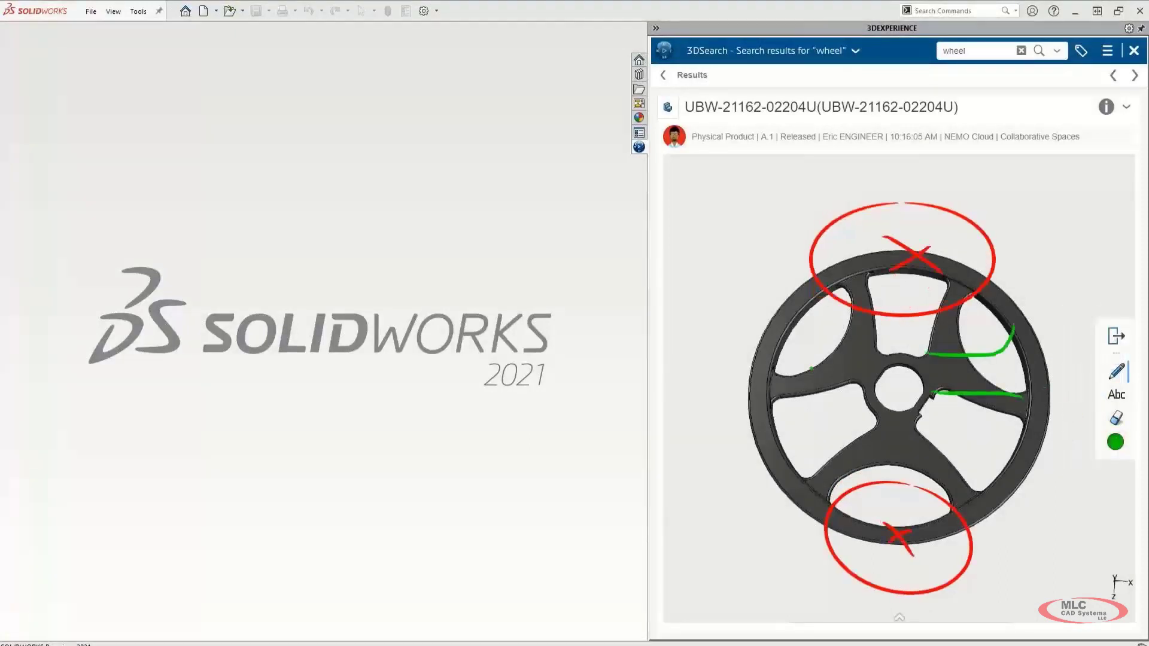
pyautogui.moveTo(763, 339); pyautogui.dragTo(856, 348)
pyautogui.moveTo(850, 396); pyautogui.dragTo(767, 425)
pyautogui.moveTo(773, 392); pyautogui.dragTo(832, 376)
pyautogui.moveTo(942, 378); pyautogui.dragTo(1015, 364)
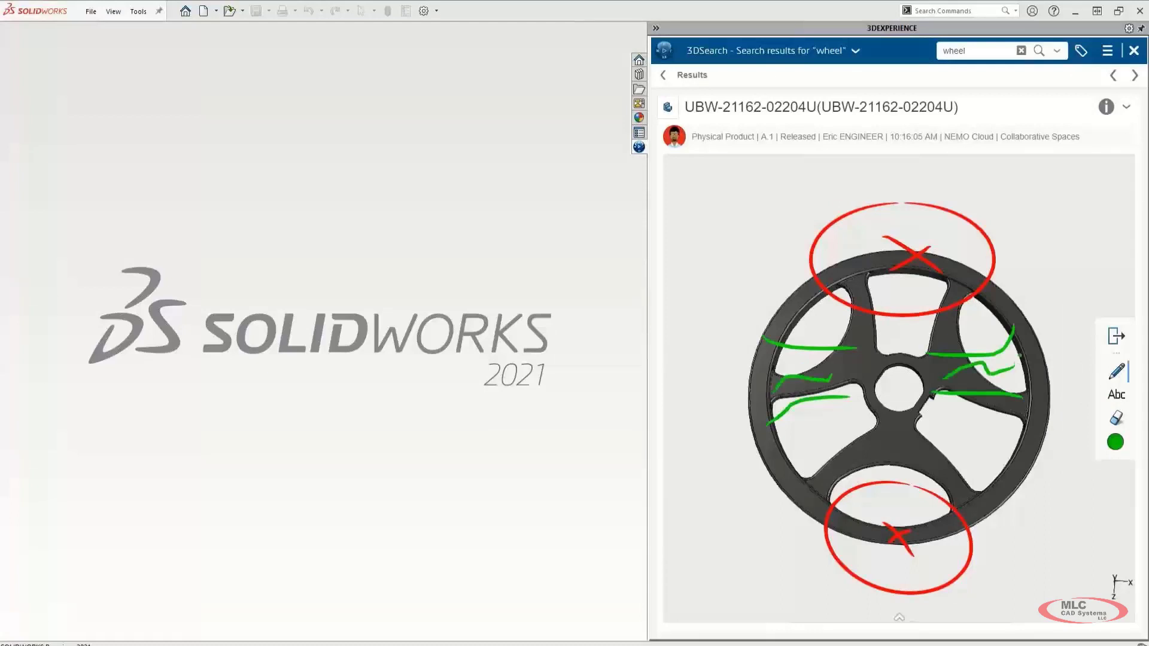
pyautogui.click(1125, 108)
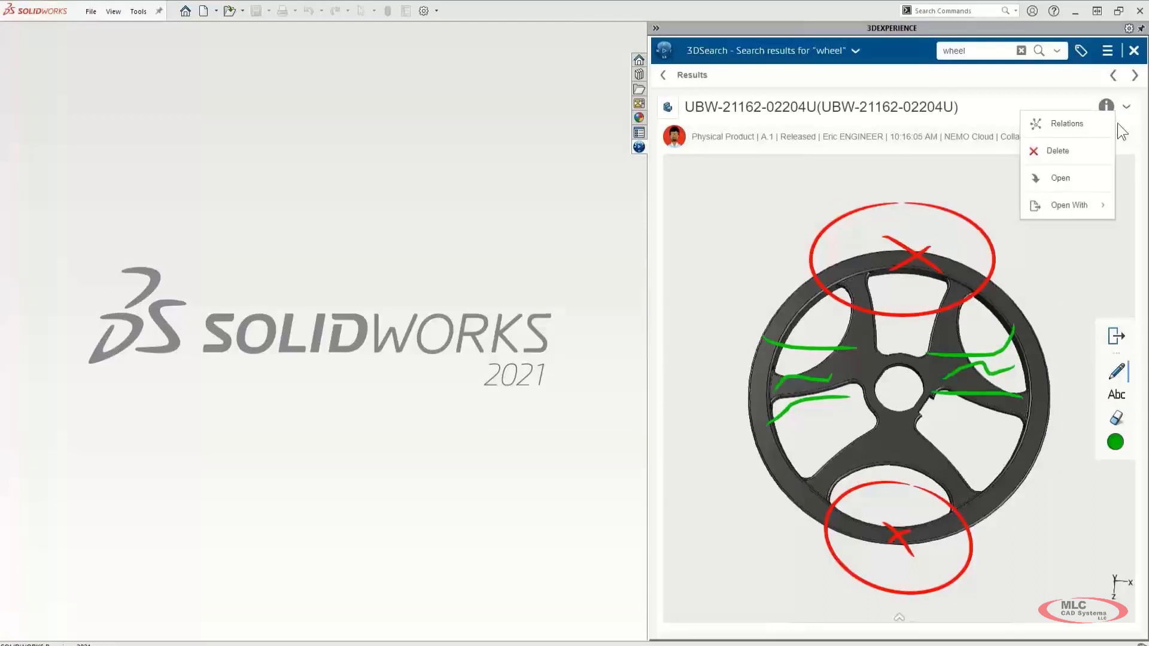
pyautogui.click(1089, 190)
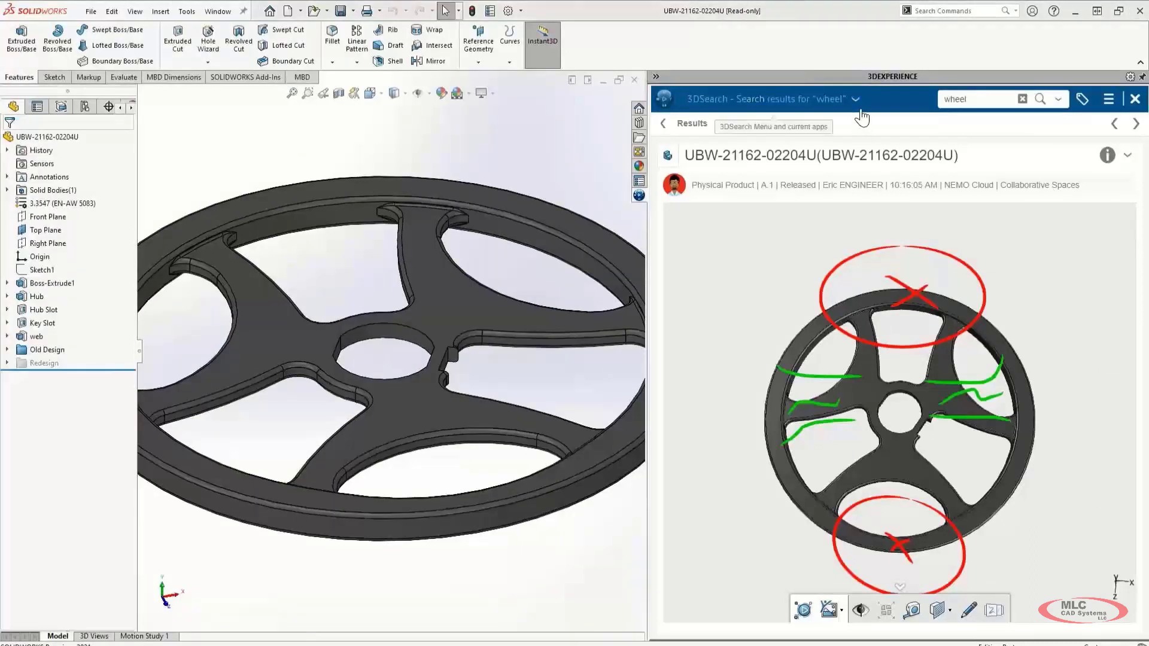
pyautogui.click(663, 122)
pyautogui.click(719, 141)
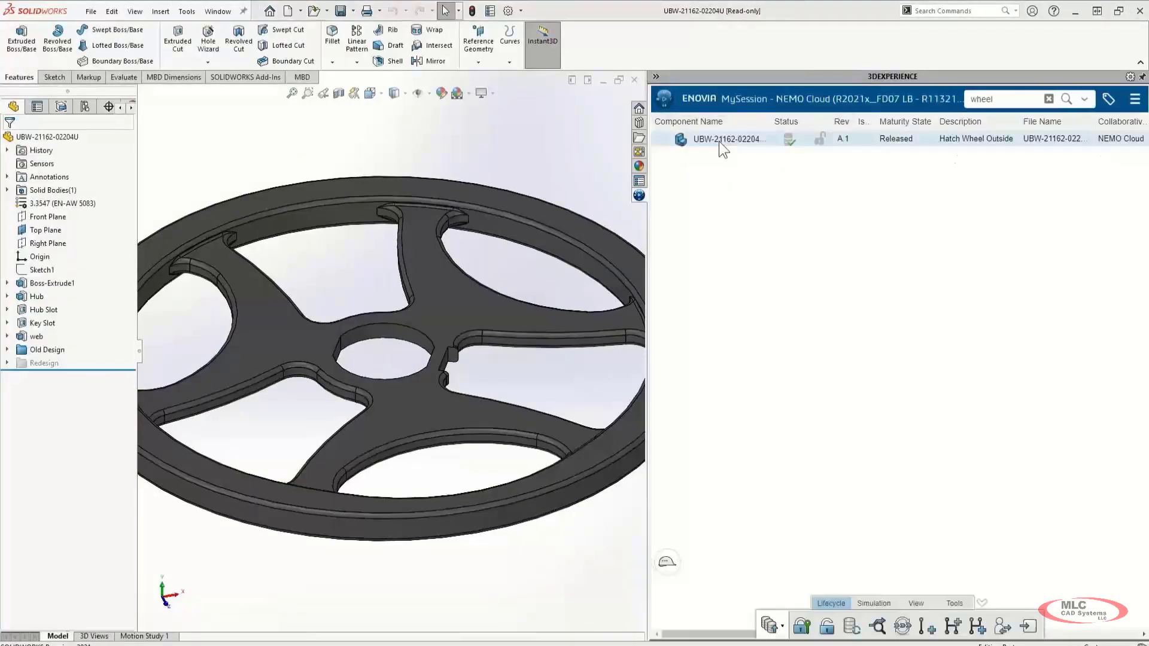
pyautogui.click(954, 603)
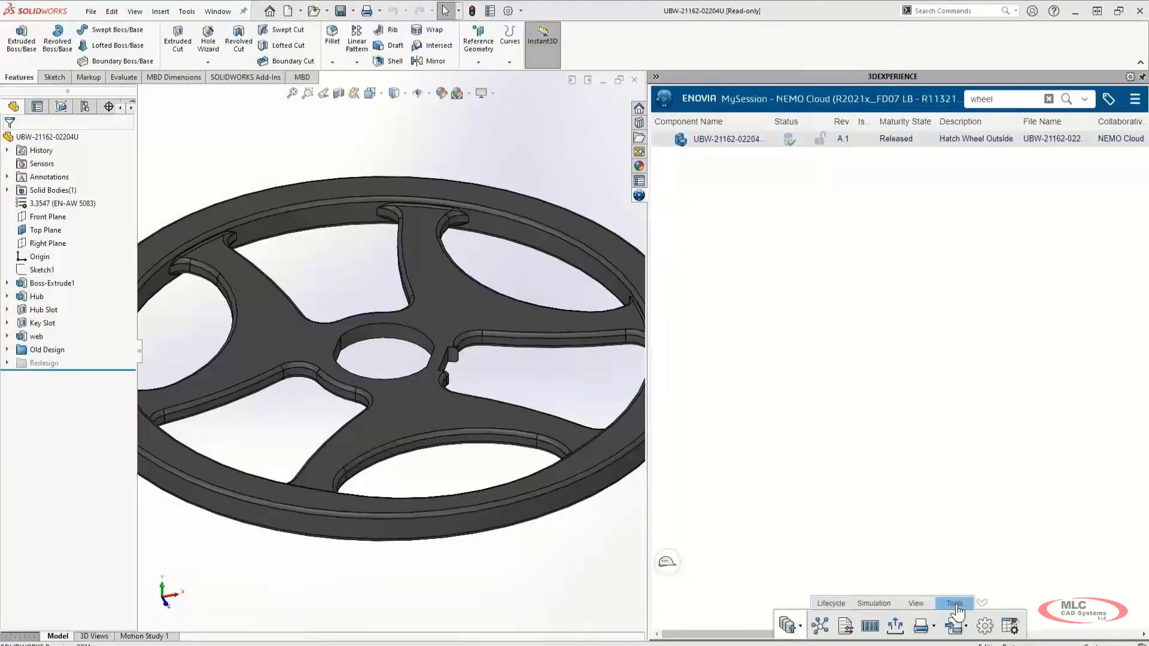
pyautogui.click(819, 625)
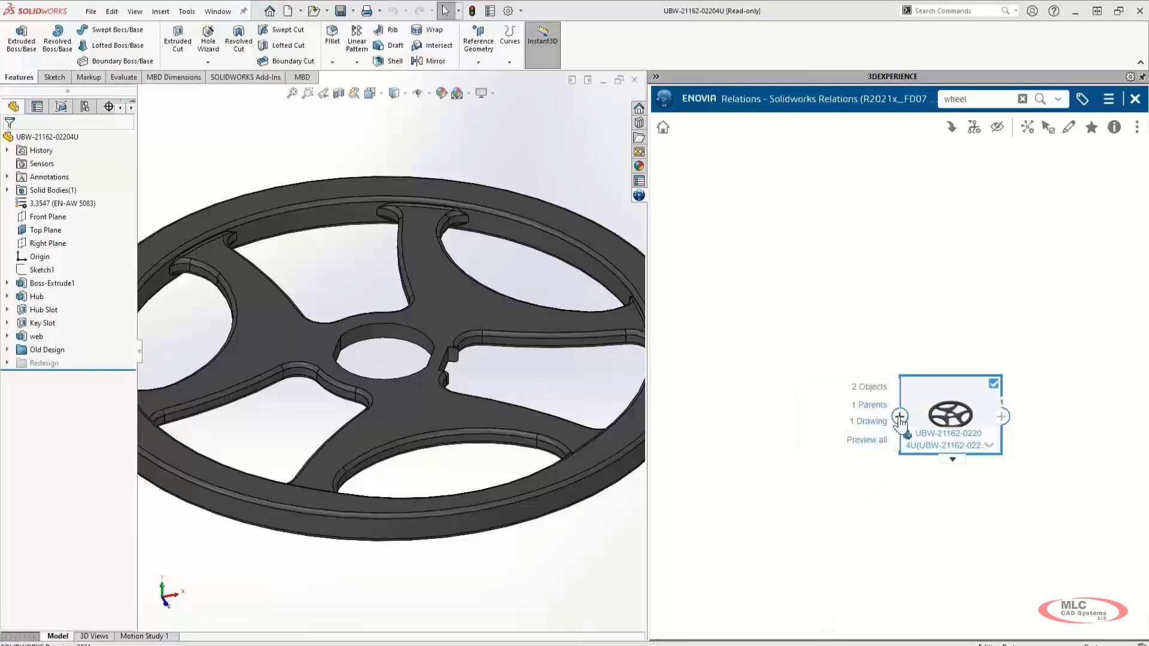
pyautogui.click(899, 416)
pyautogui.click(785, 486)
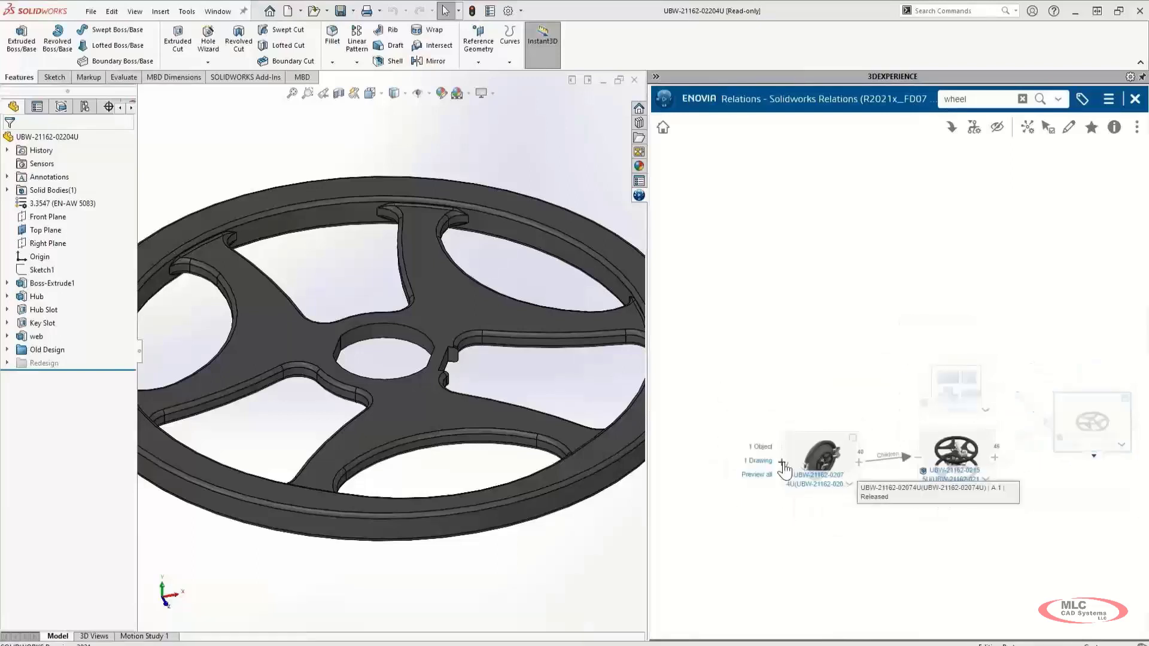
pyautogui.click(782, 463)
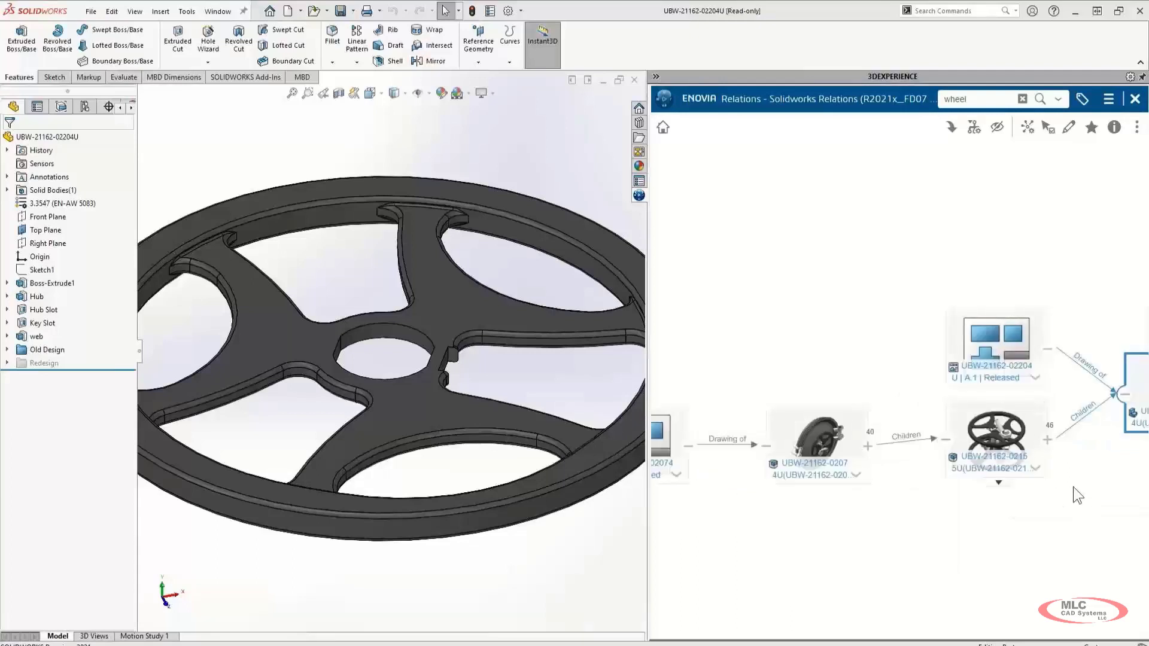
pyautogui.click(892, 364)
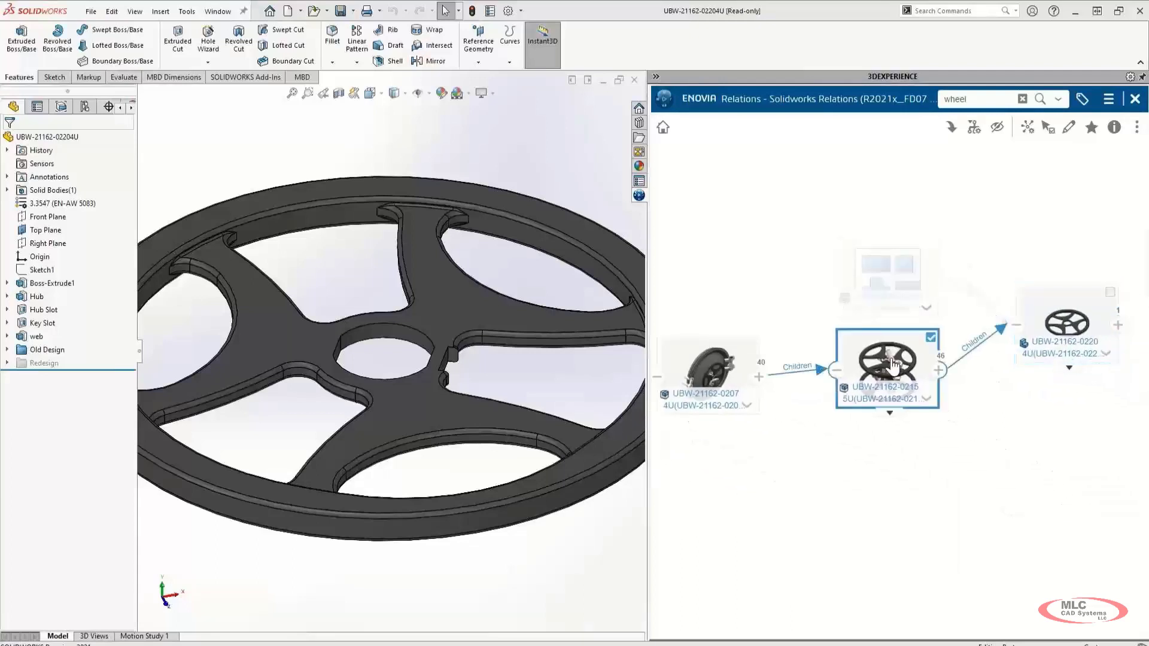
pyautogui.click(950, 129)
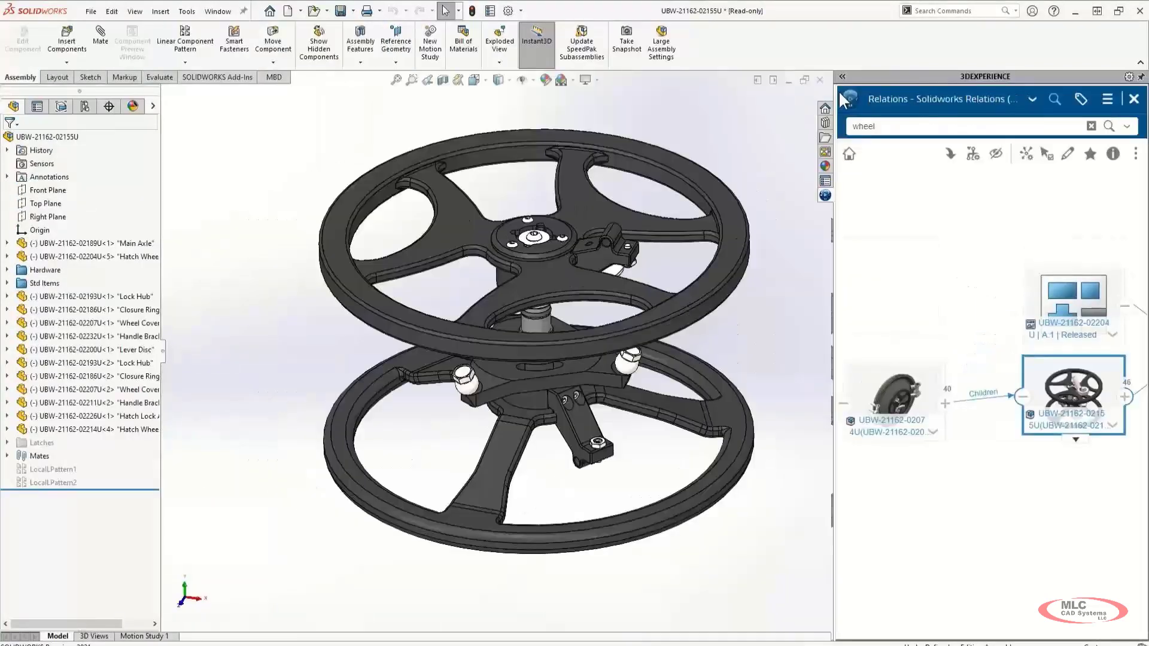
pyautogui.click(1056, 98)
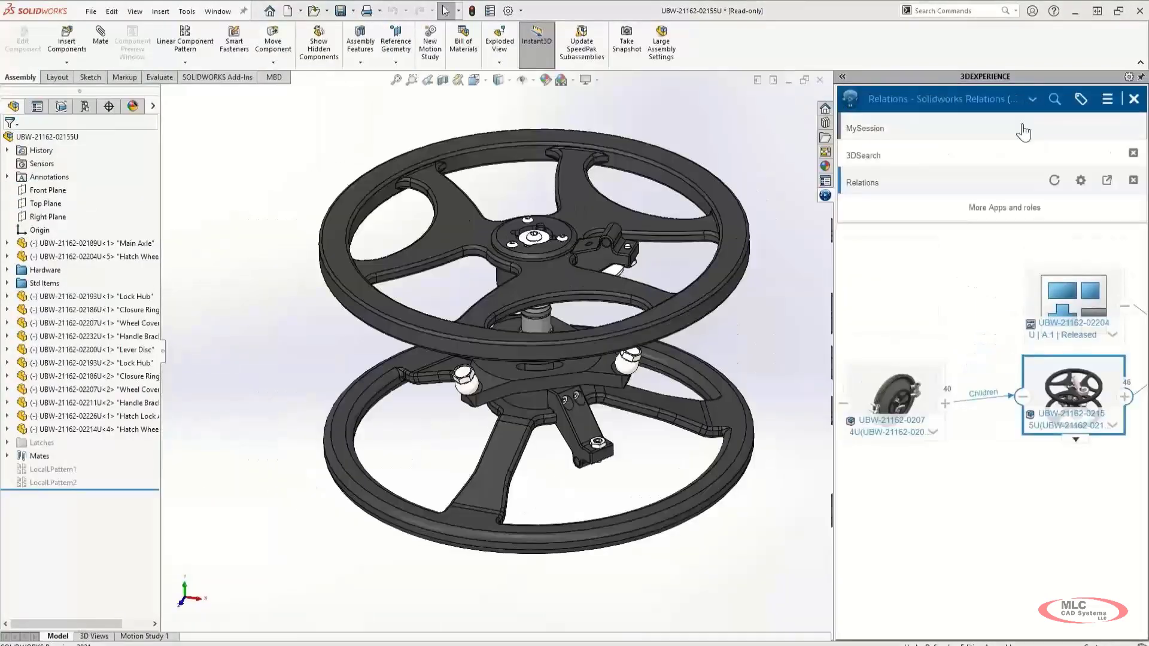
pyautogui.click(1023, 128)
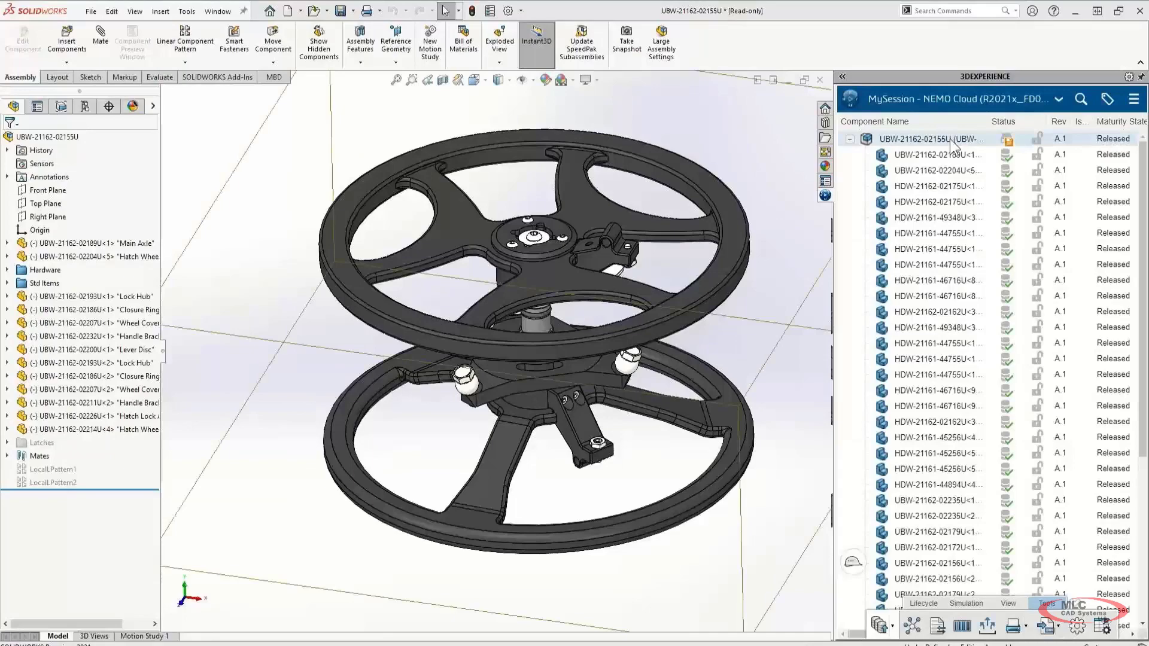
pyautogui.click(957, 170)
pyautogui.rightClick(984, 171)
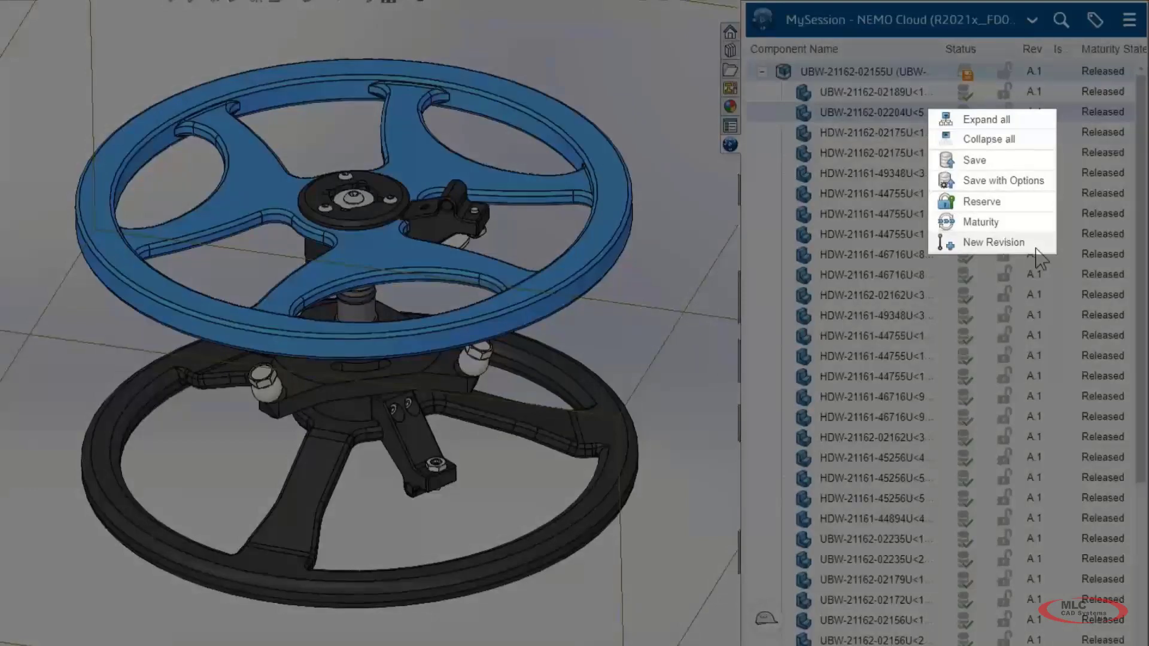
pyautogui.click(1036, 247)
pyautogui.click(1035, 461)
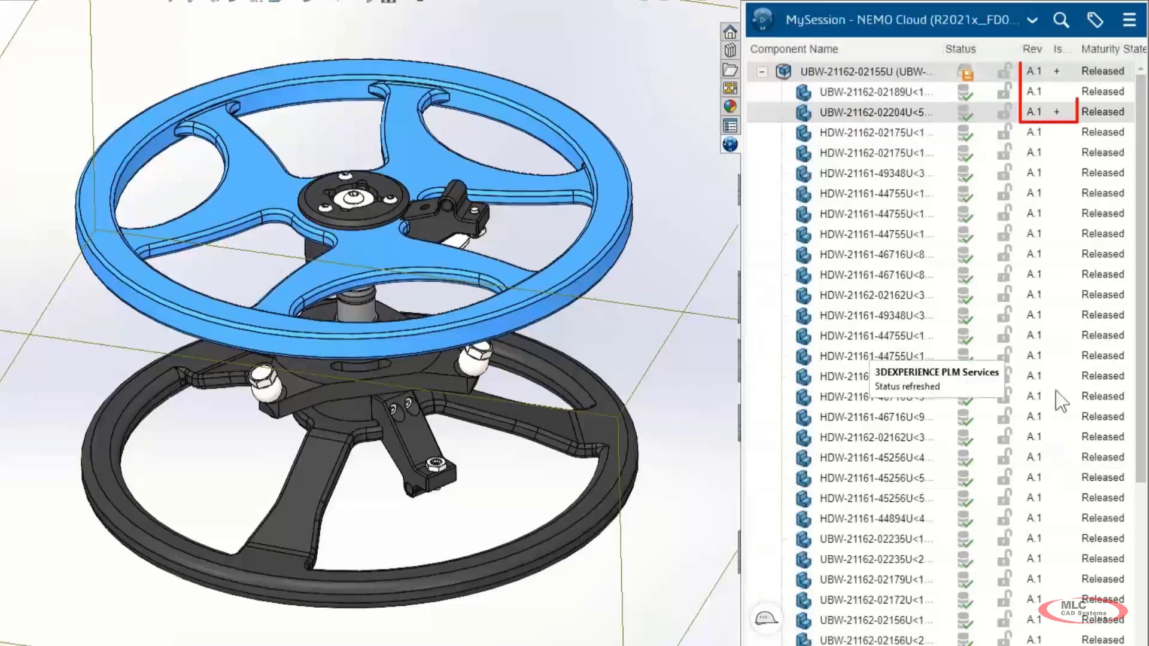
pyautogui.rightClick(921, 75)
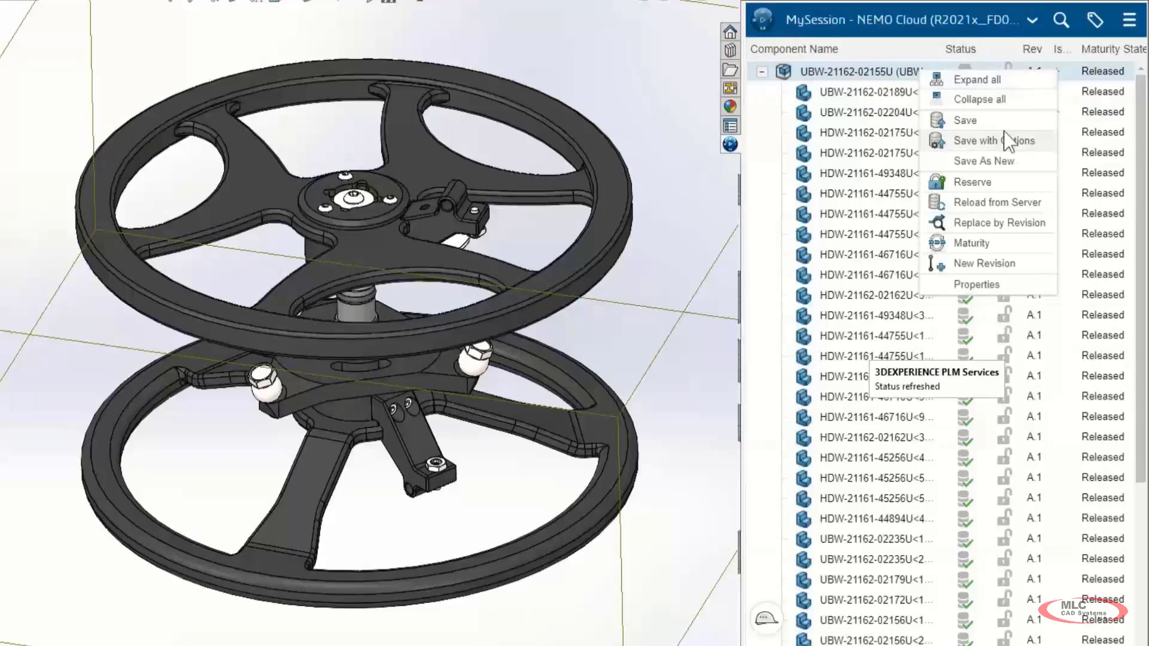
pyautogui.click(1049, 223)
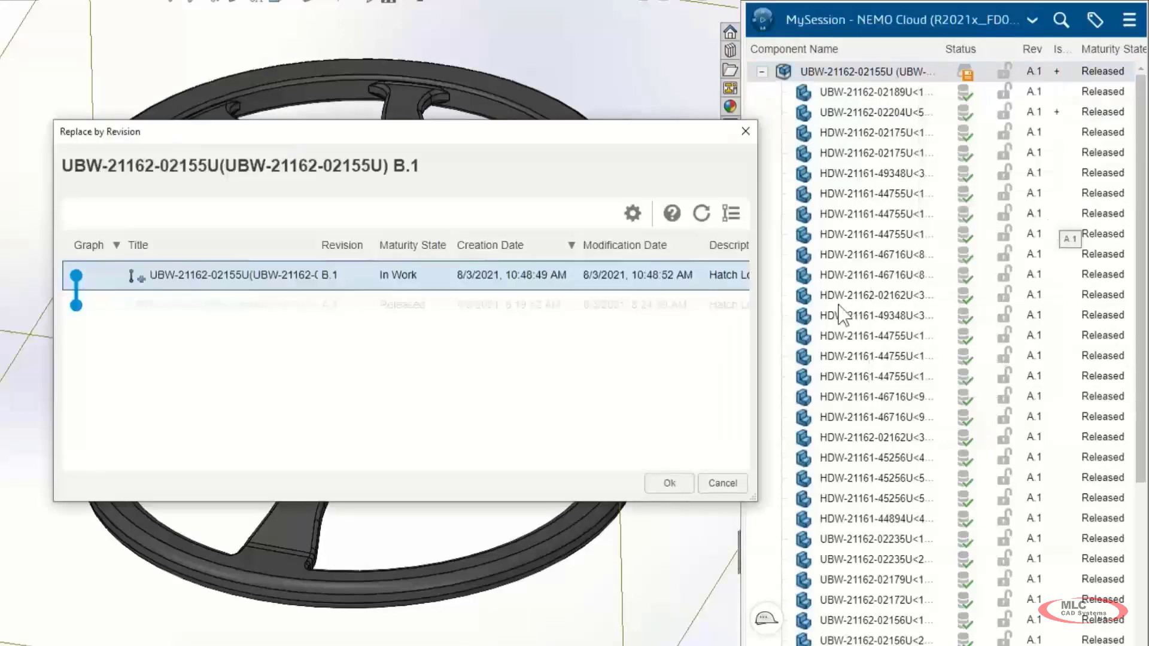
pyautogui.click(682, 486)
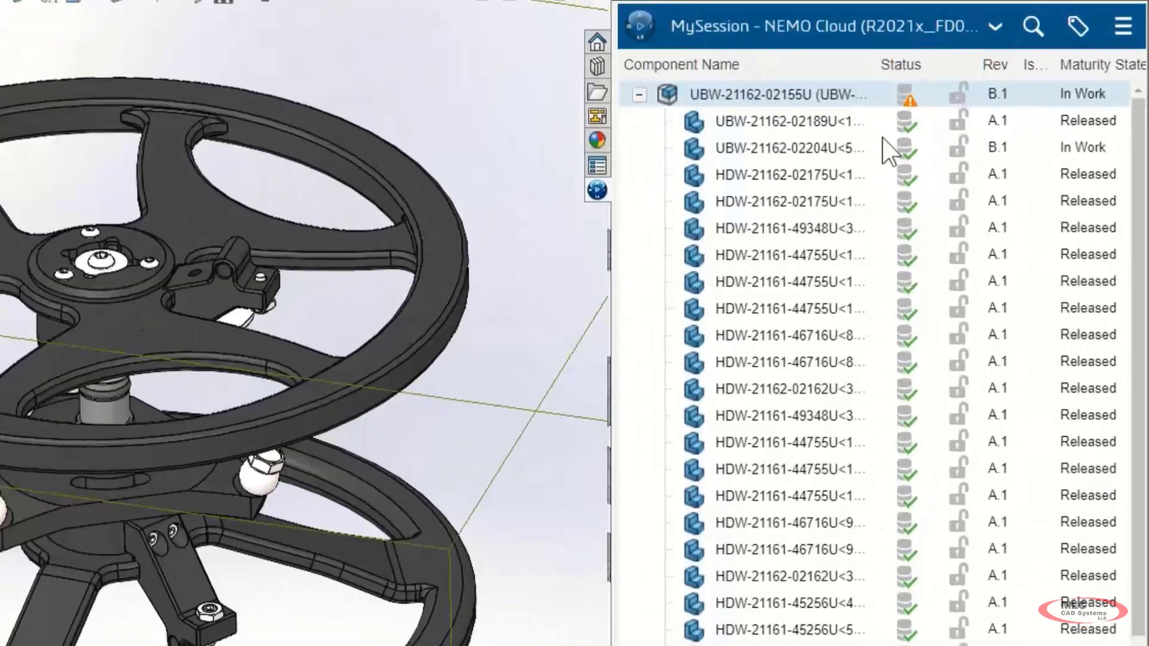
pyautogui.rightClick(920, 127)
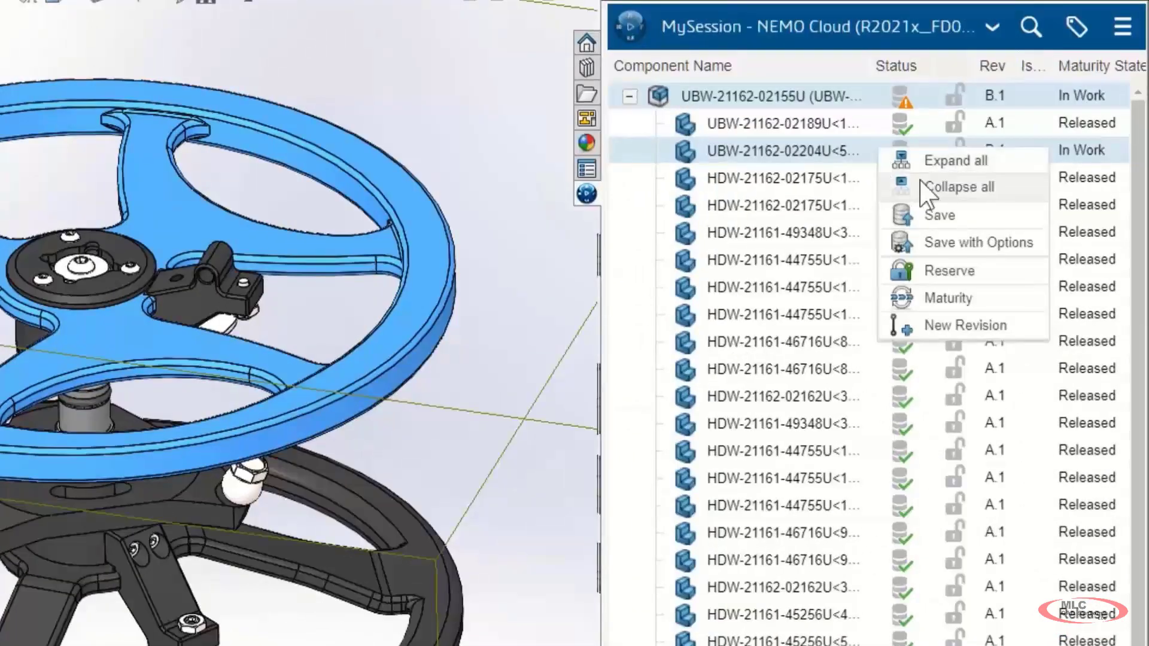
pyautogui.click(1014, 277)
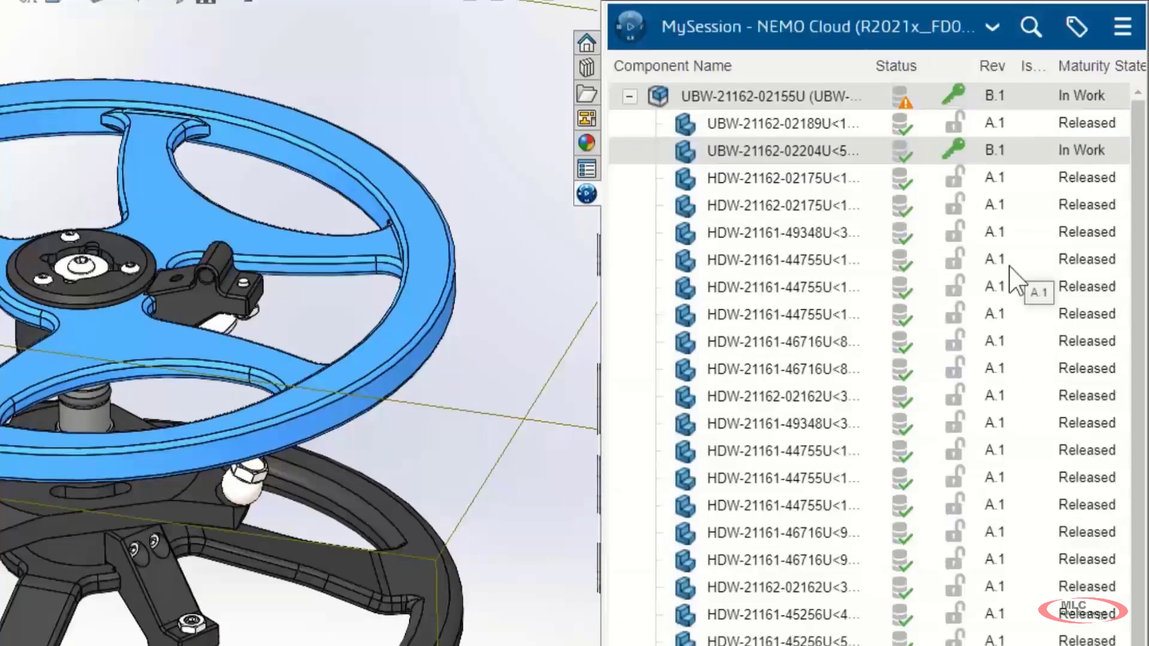
pyautogui.click(820, 49)
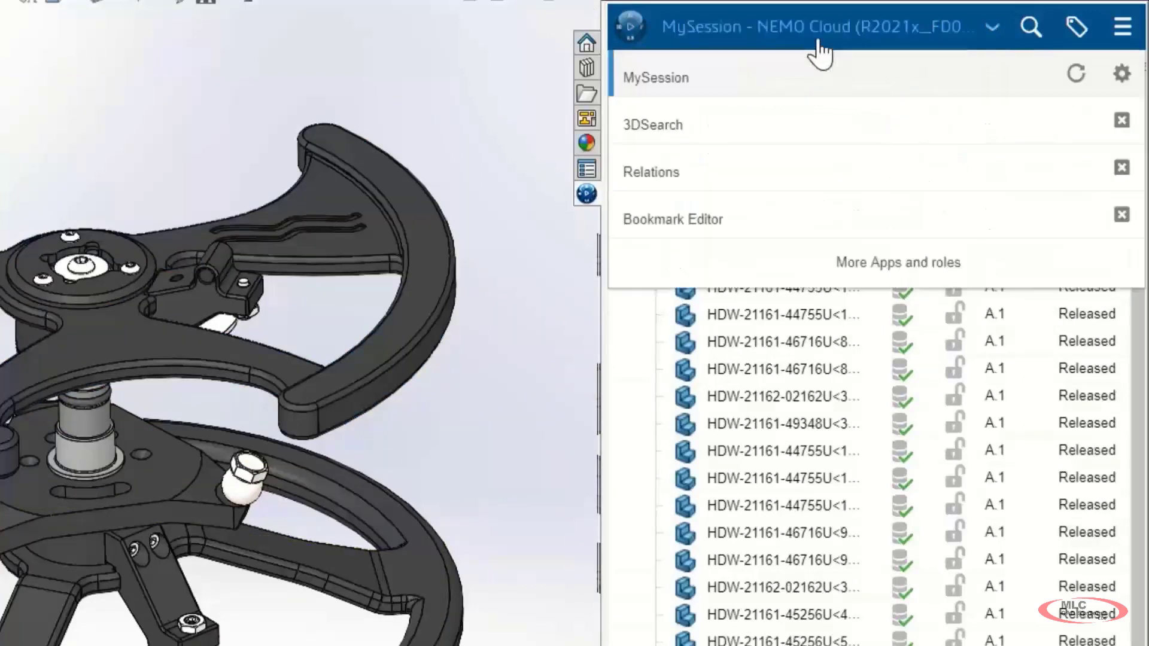
pyautogui.click(875, 224)
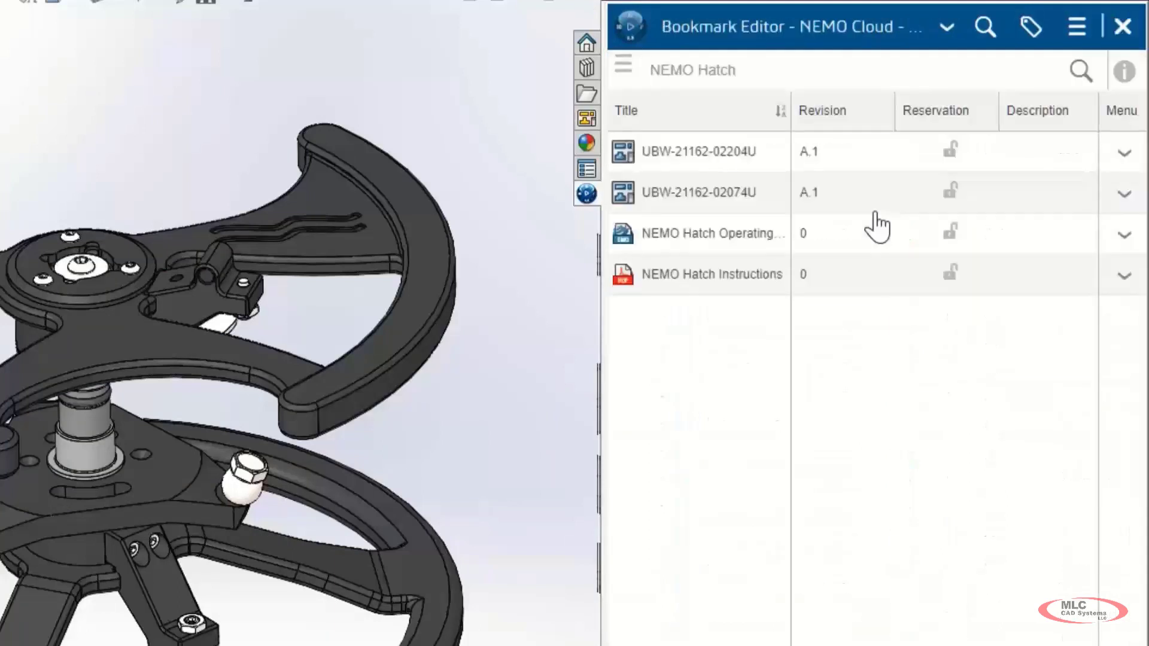
pyautogui.click(770, 164)
pyautogui.rightClick(768, 162)
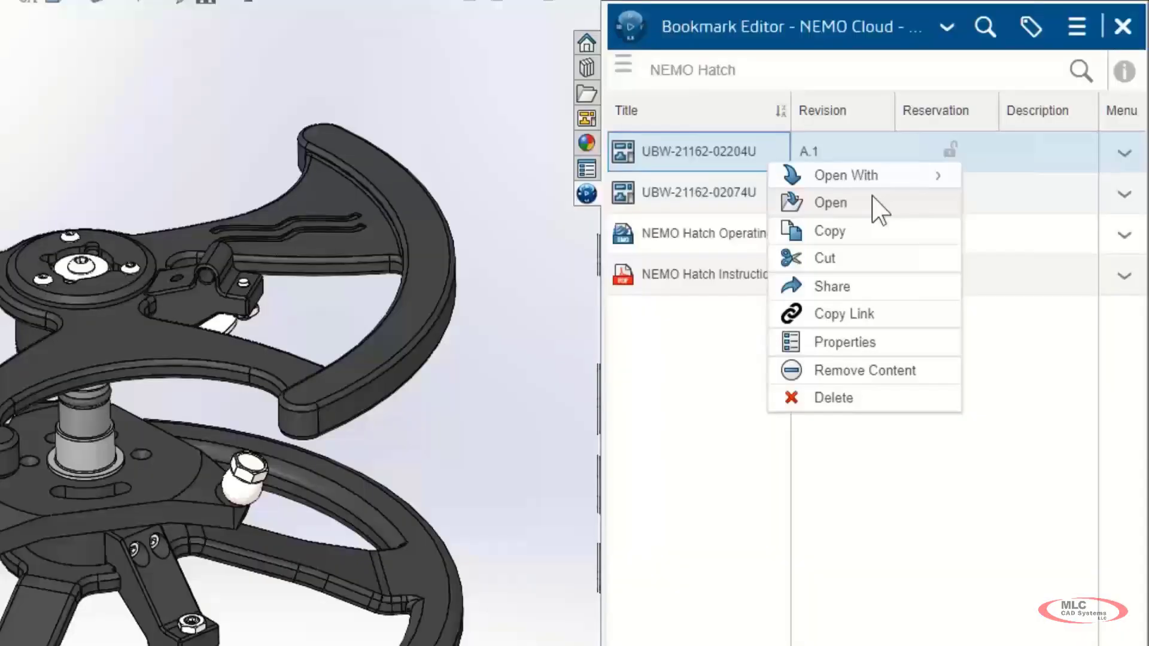
pyautogui.click(875, 203)
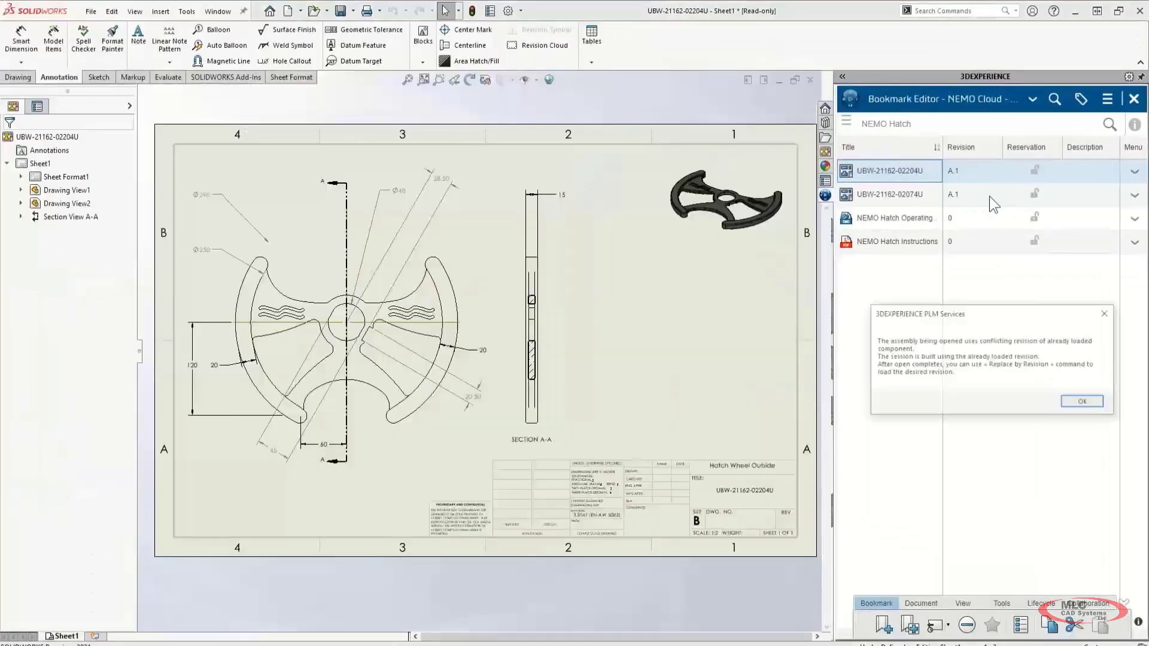
pyautogui.press('Return')
# Show the drawing in MySession and move the Ø290 dimension down beside the wheel's outer rim
pyautogui.click(1032, 99)
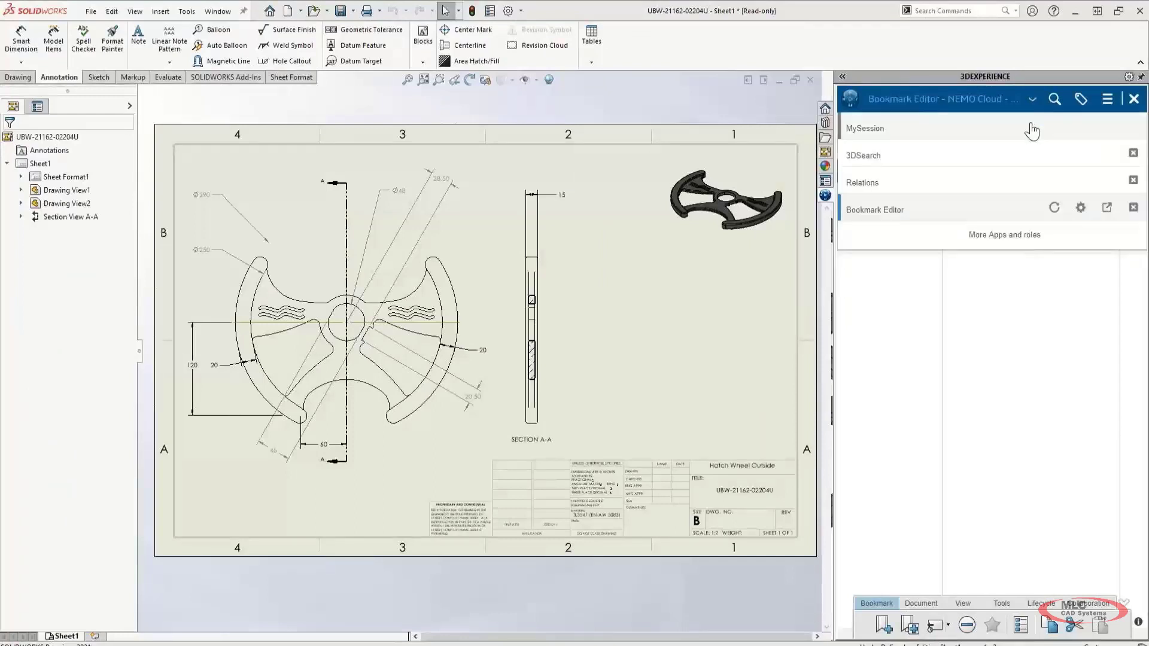
pyautogui.click(1031, 130)
pyautogui.moveTo(206, 196); pyautogui.dragTo(197, 306)
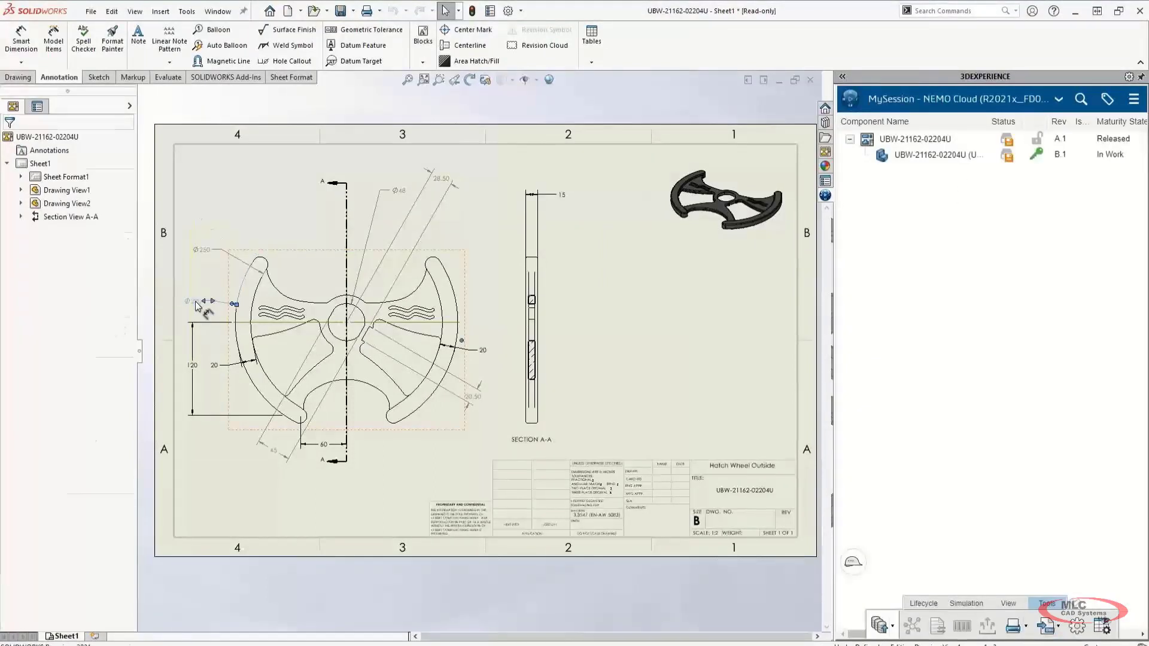
# Save the wheel drawing as a new revision together with its part, releasing the reservation
pyautogui.rightClick(904, 138)
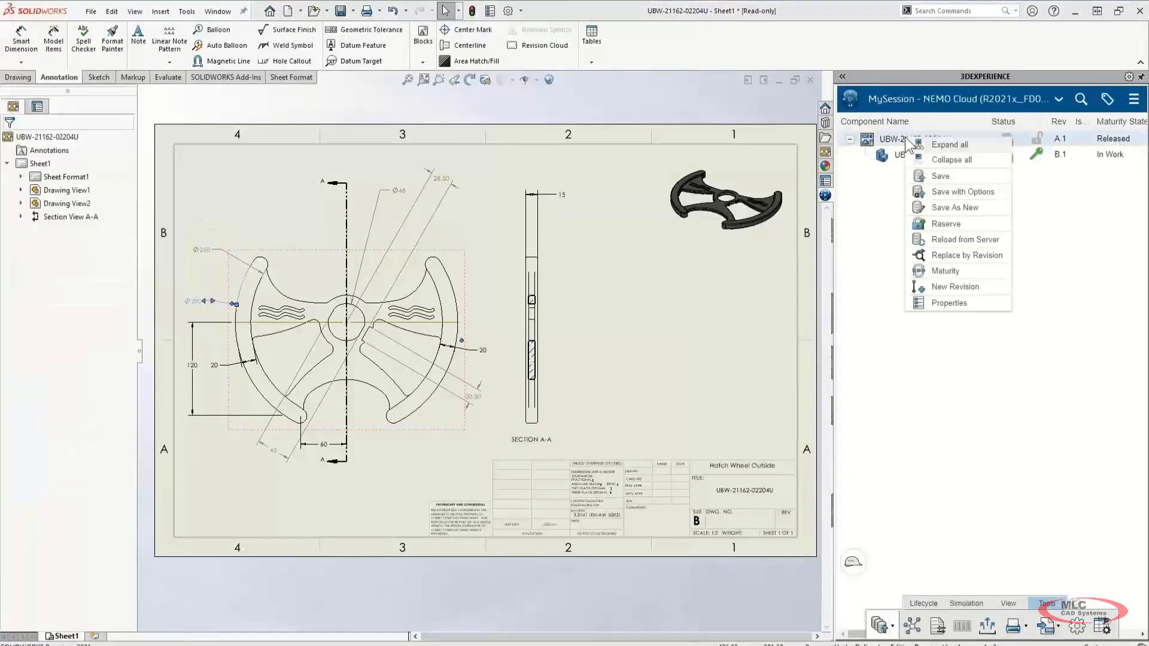
pyautogui.click(996, 194)
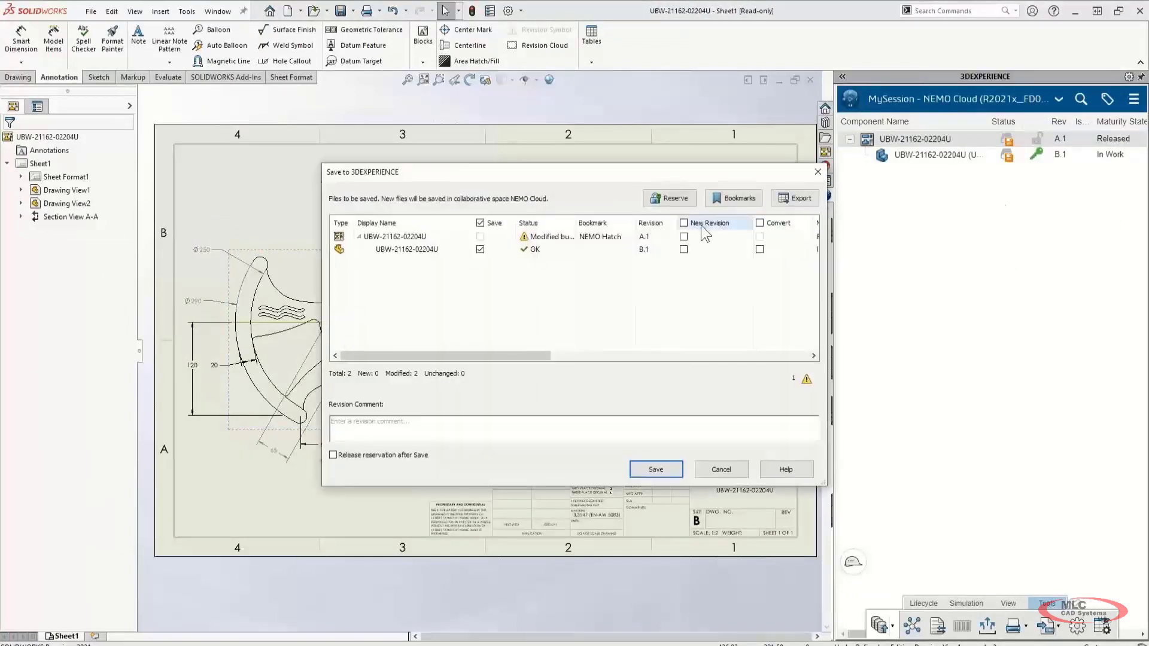
pyautogui.click(683, 236)
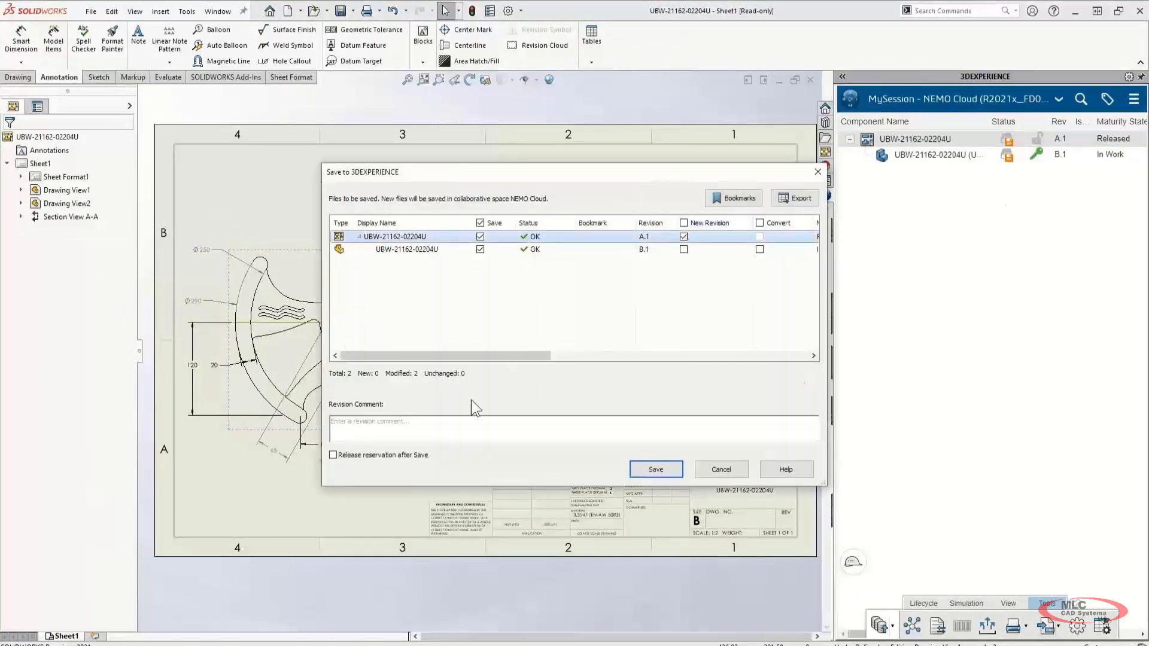
pyautogui.click(665, 467)
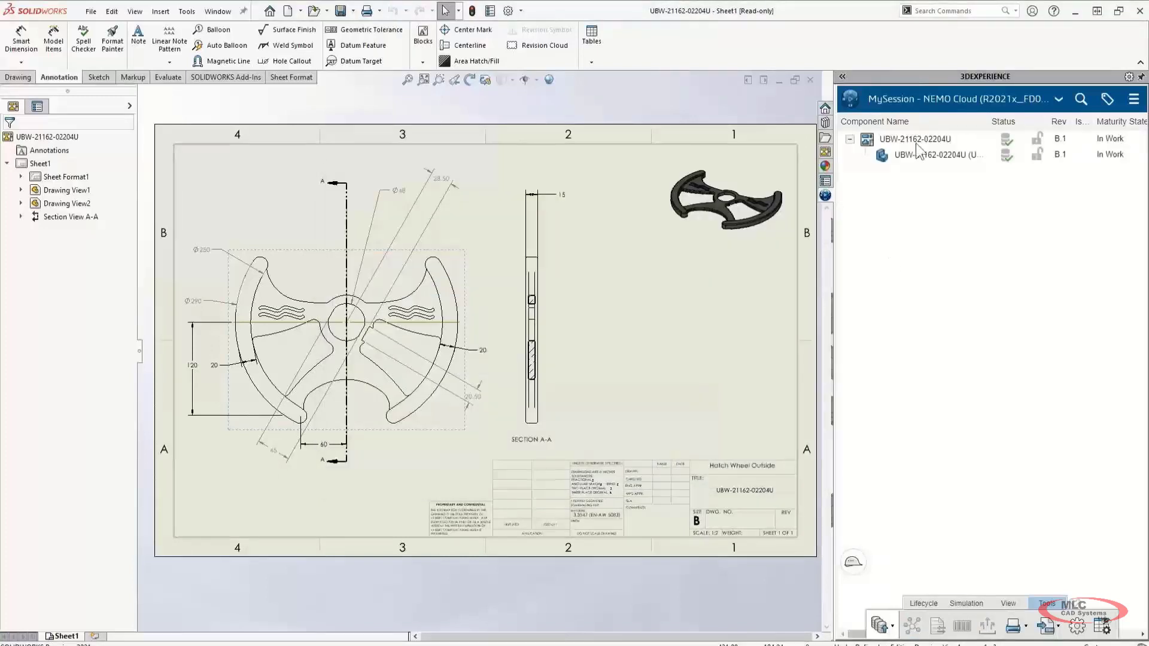
# Change the maturity of both the wheel drawing and the wheel part to Frozen
pyautogui.click(933, 139)
pyautogui.keyDown('shift'); pyautogui.click(933, 154); pyautogui.keyUp('shift')
pyautogui.rightClick(937, 160)
pyautogui.click(1004, 243)
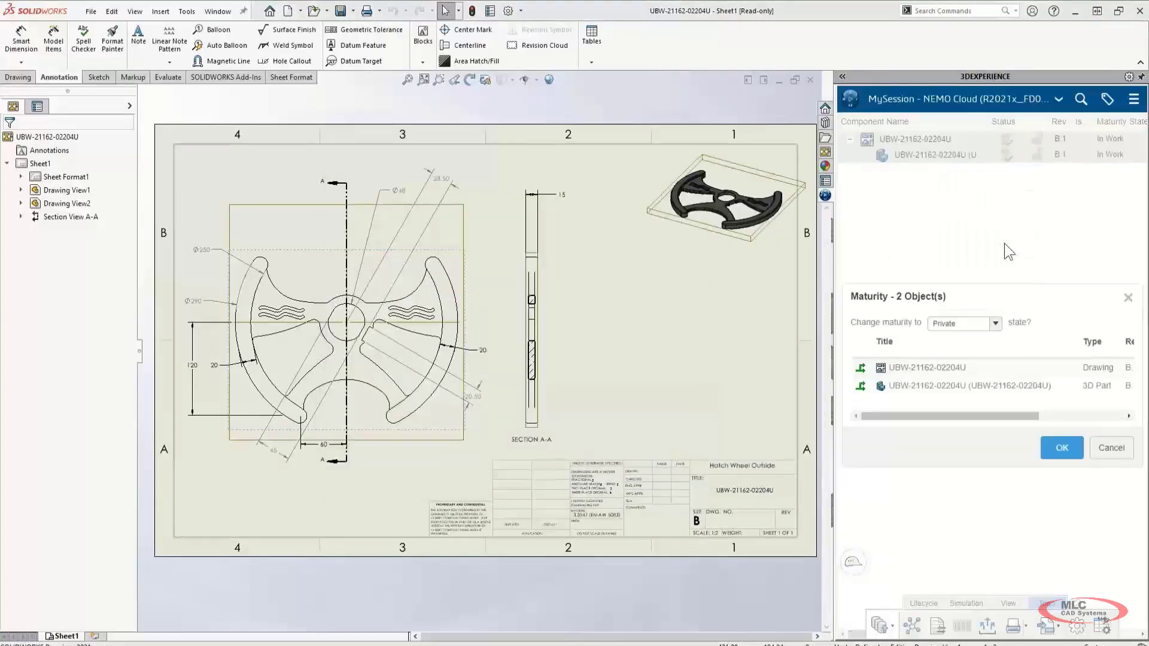
pyautogui.click(981, 323)
pyautogui.click(957, 348)
pyautogui.click(1061, 448)
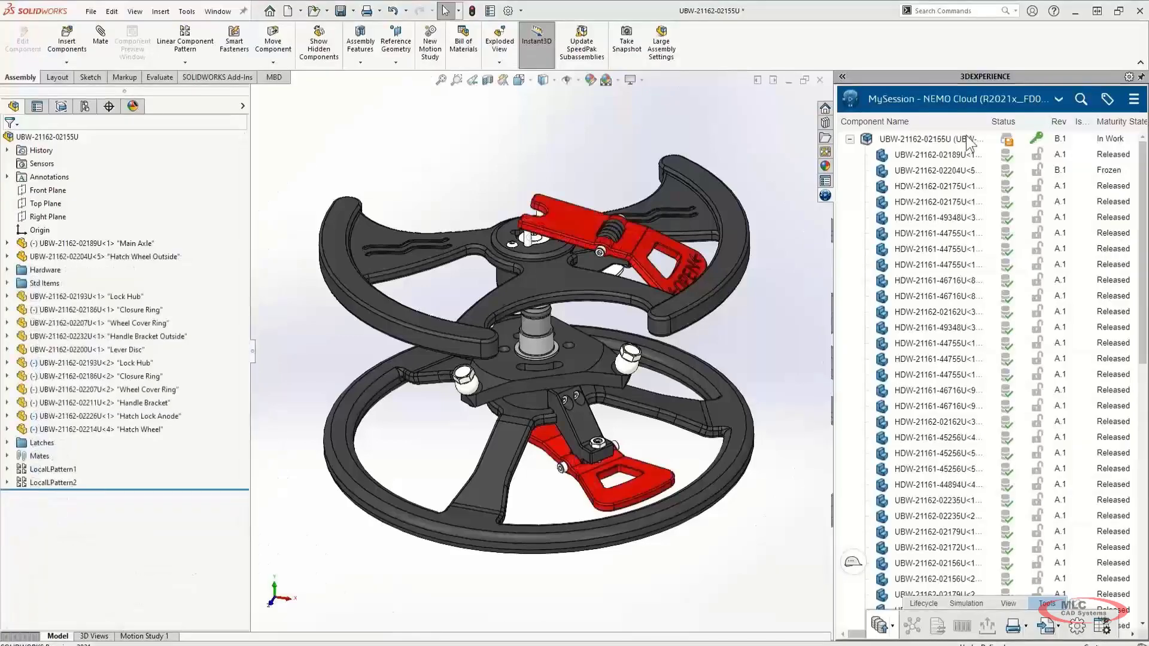
pyautogui.rightClick(966, 140)
pyautogui.click(1053, 188)
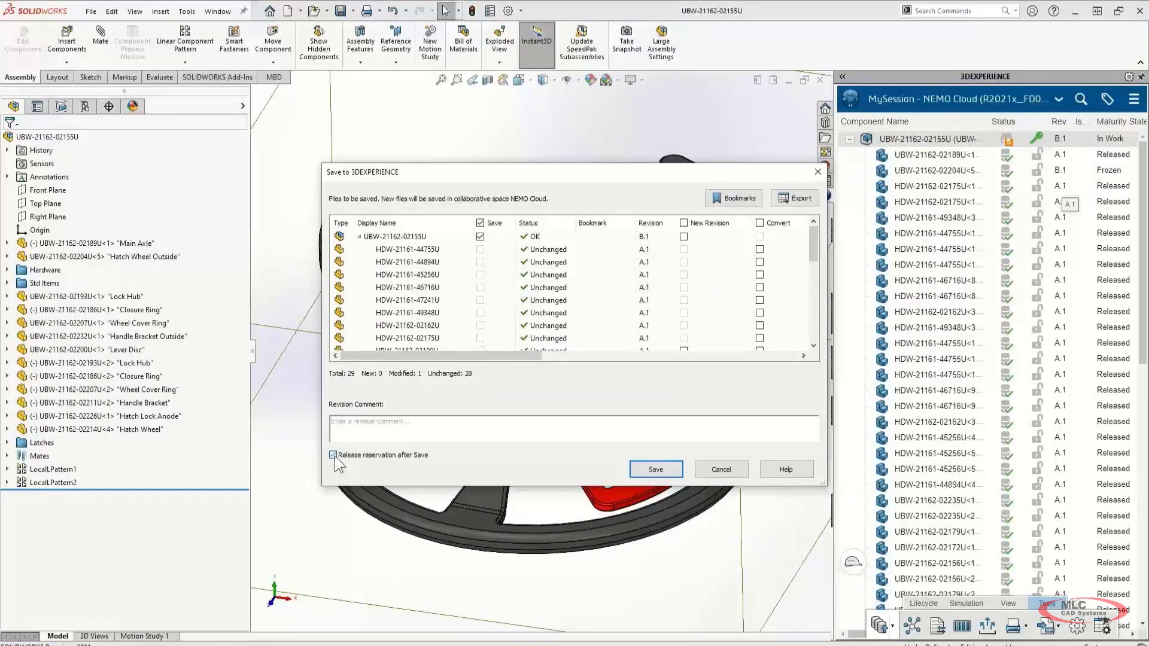
pyautogui.click(333, 455)
pyautogui.click(656, 469)
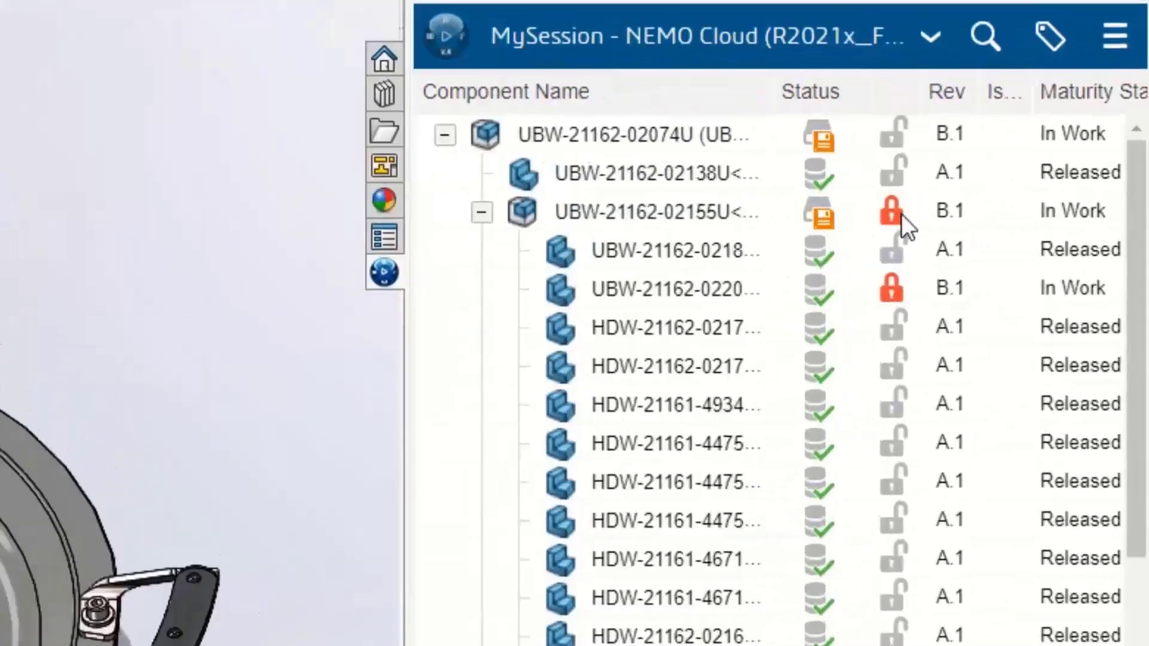
pyautogui.moveTo(946, 198)
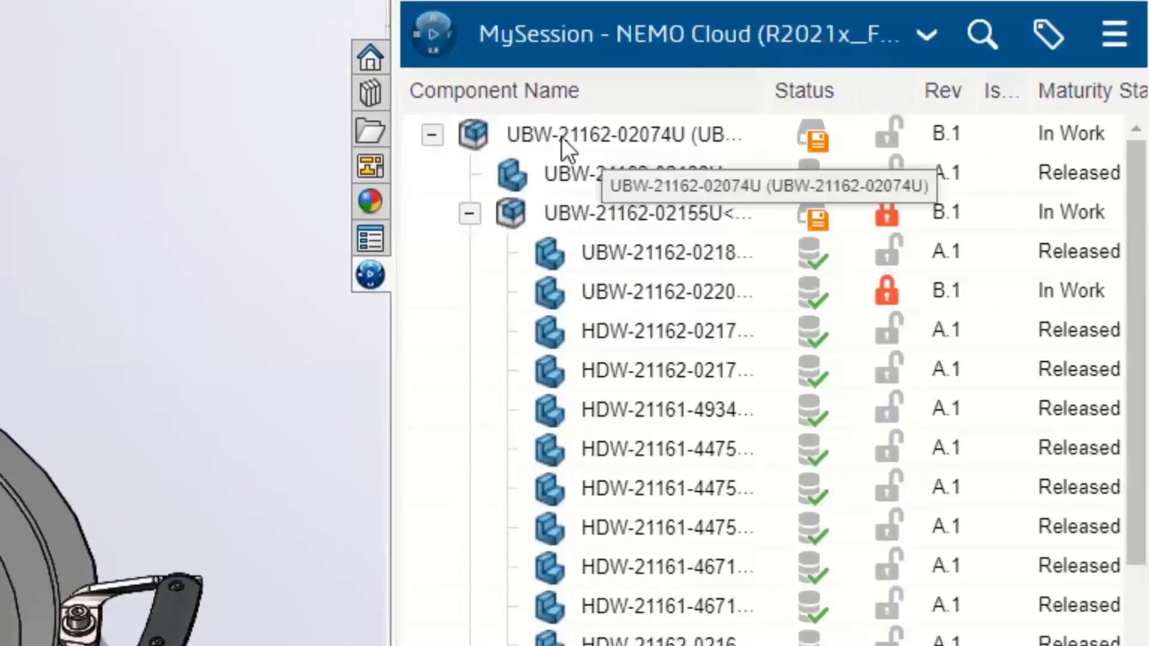
pyautogui.rightClick(544, 130)
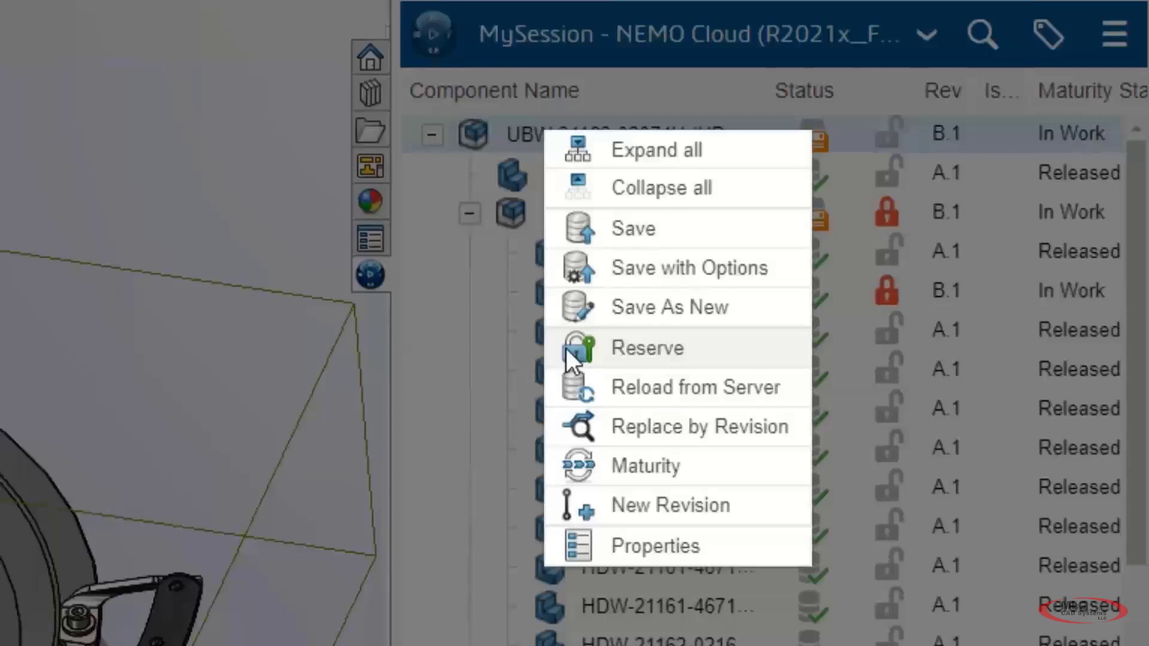
pyautogui.click(566, 349)
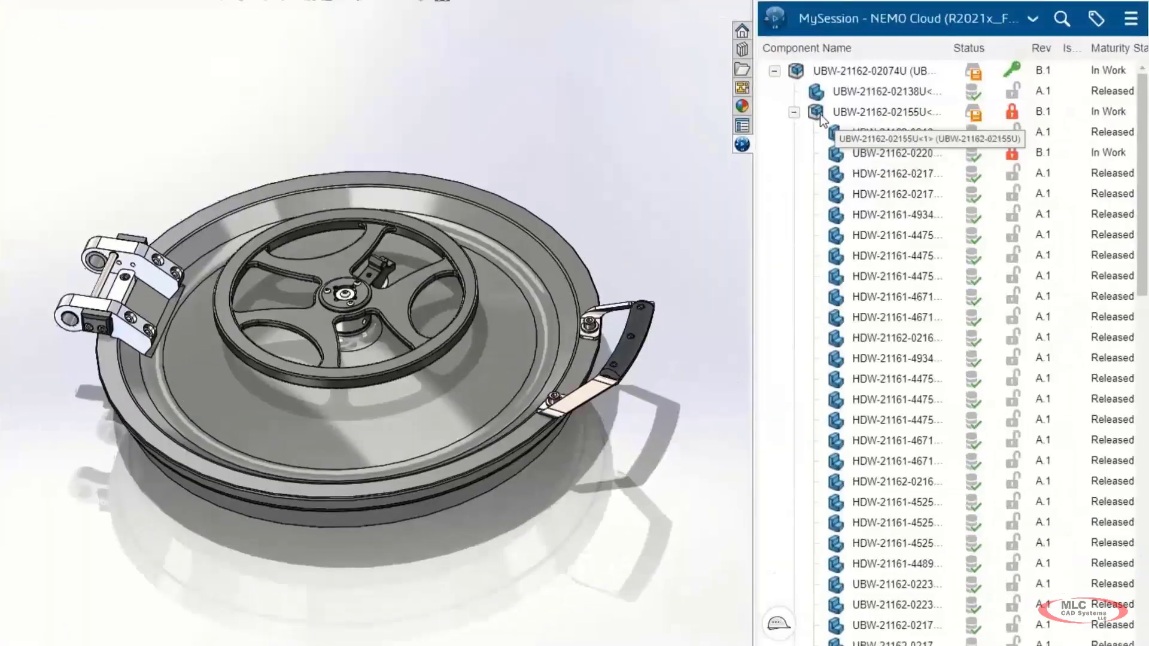
pyautogui.rightClick(898, 171)
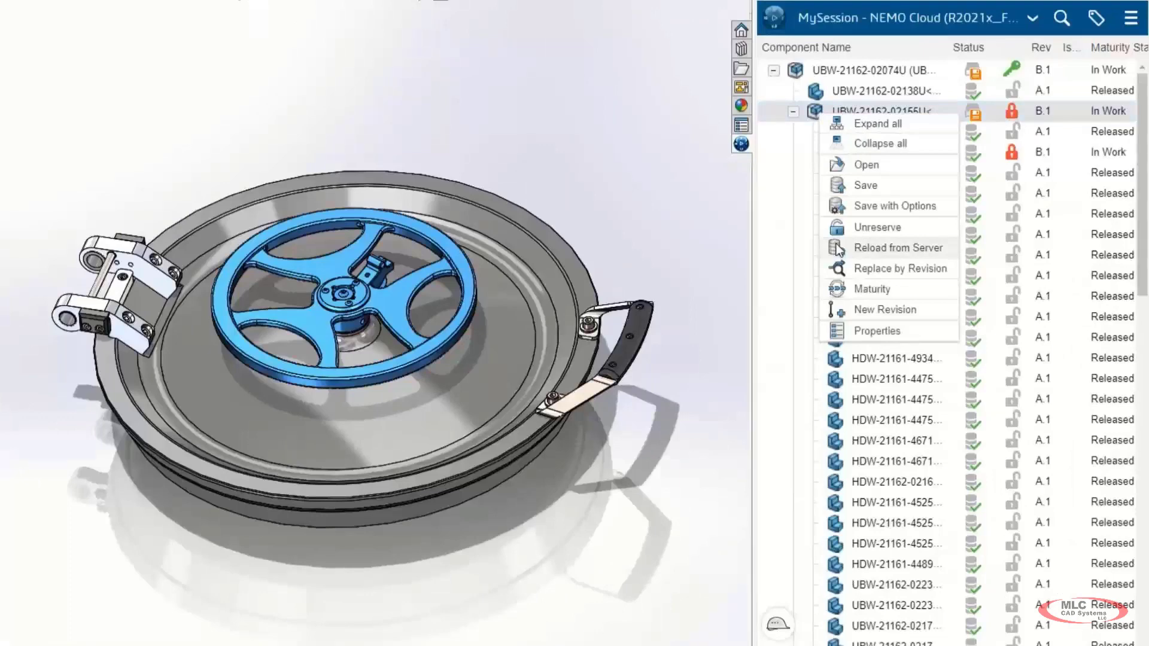
pyautogui.click(838, 249)
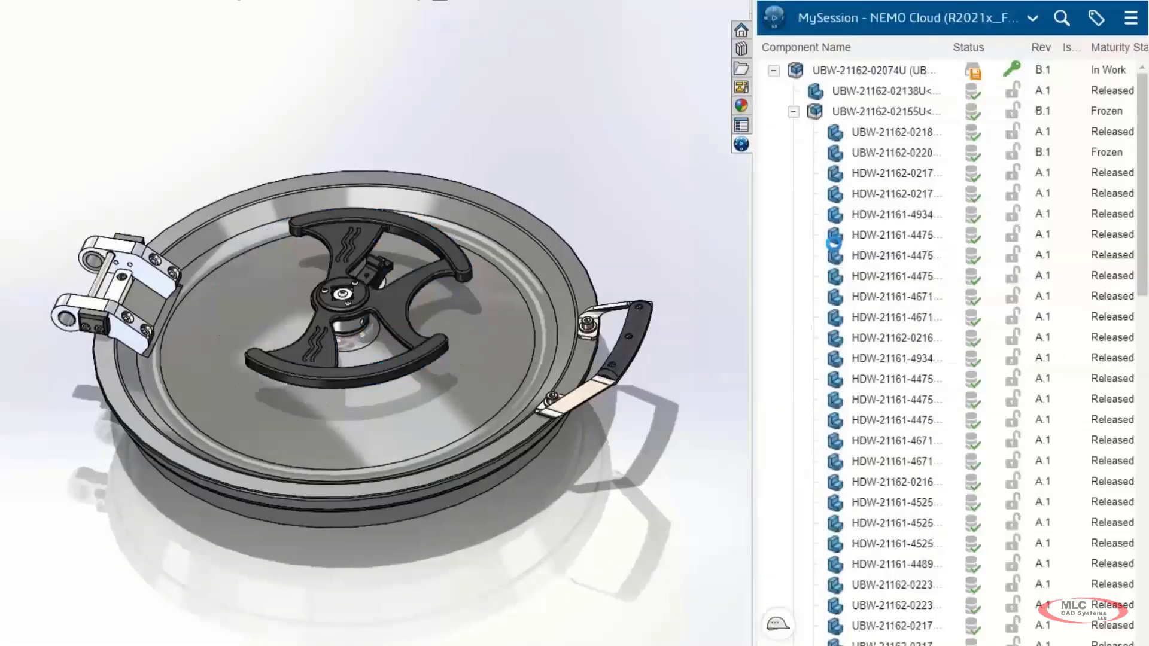
# Open the handwheel's drawing from the hatch assembly and change the maturity of the drawing and its part to Released
pyautogui.click(460, 258)
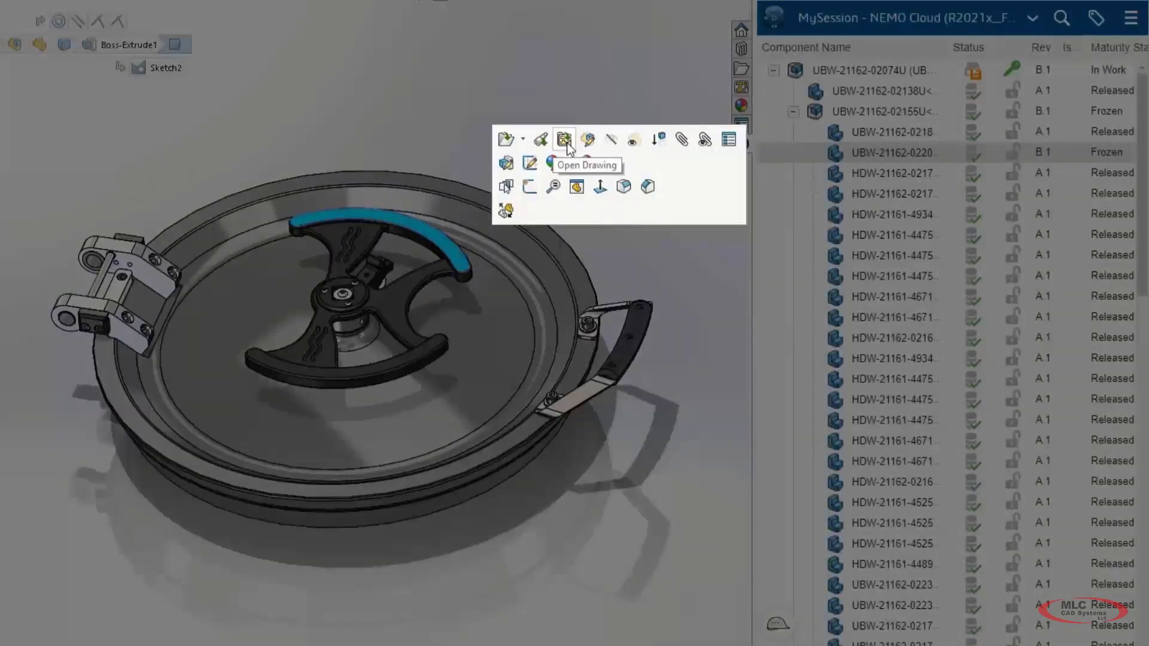
pyautogui.click(566, 142)
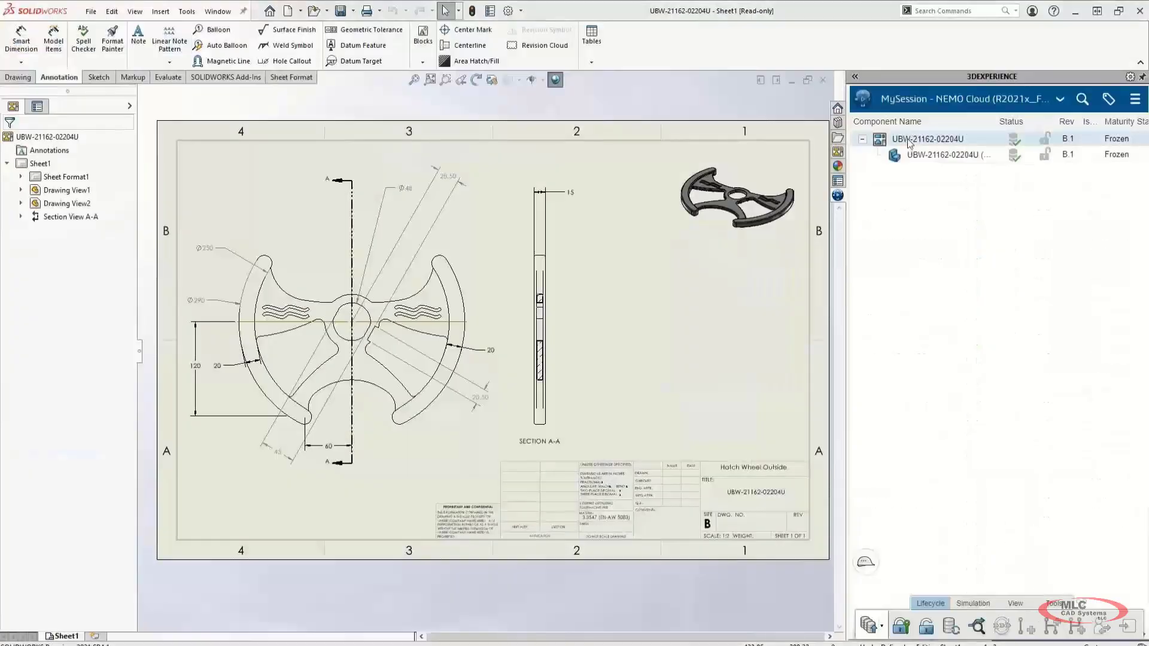
pyautogui.rightClick(908, 157)
pyautogui.click(923, 240)
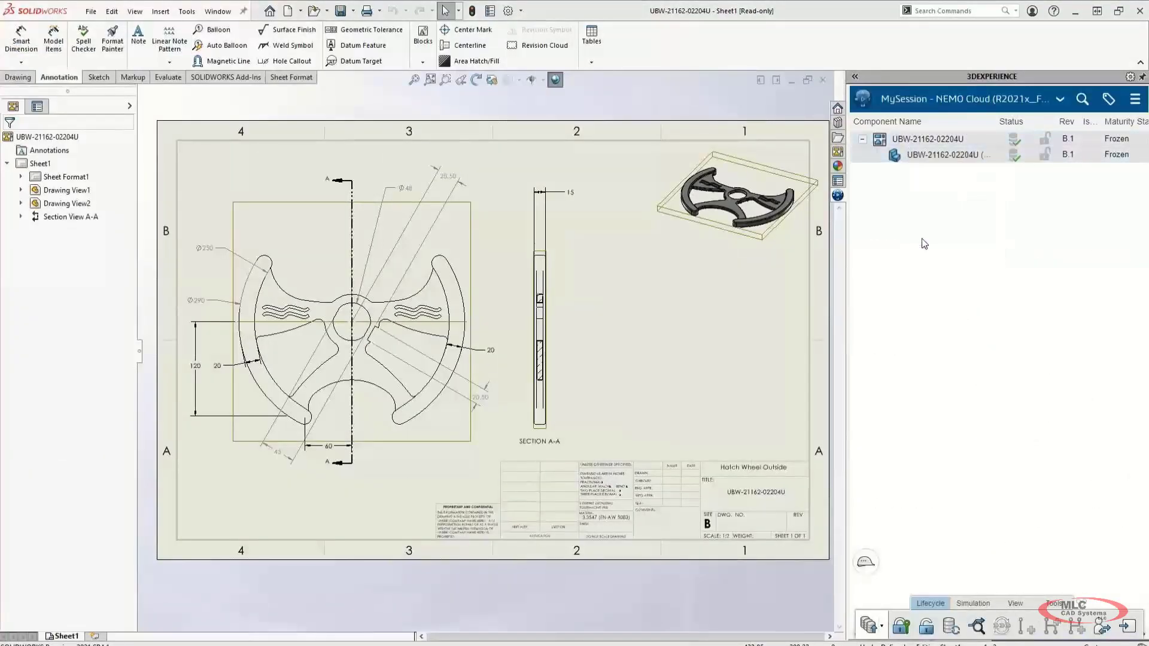
pyautogui.click(1007, 323)
pyautogui.click(966, 350)
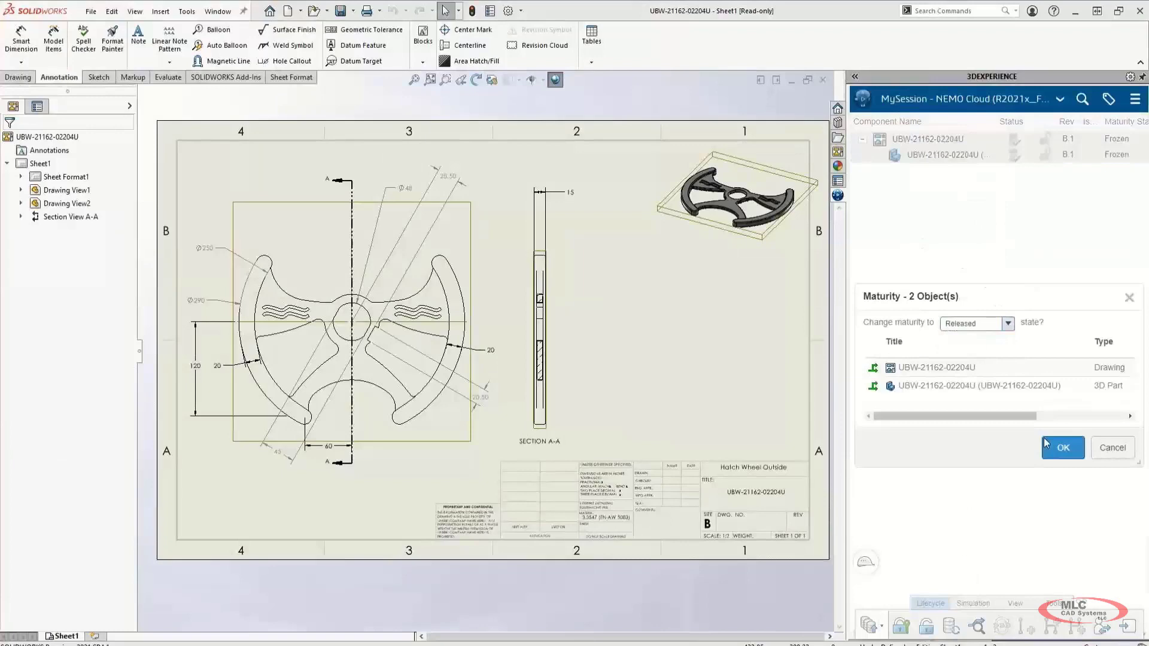
pyautogui.click(1063, 449)
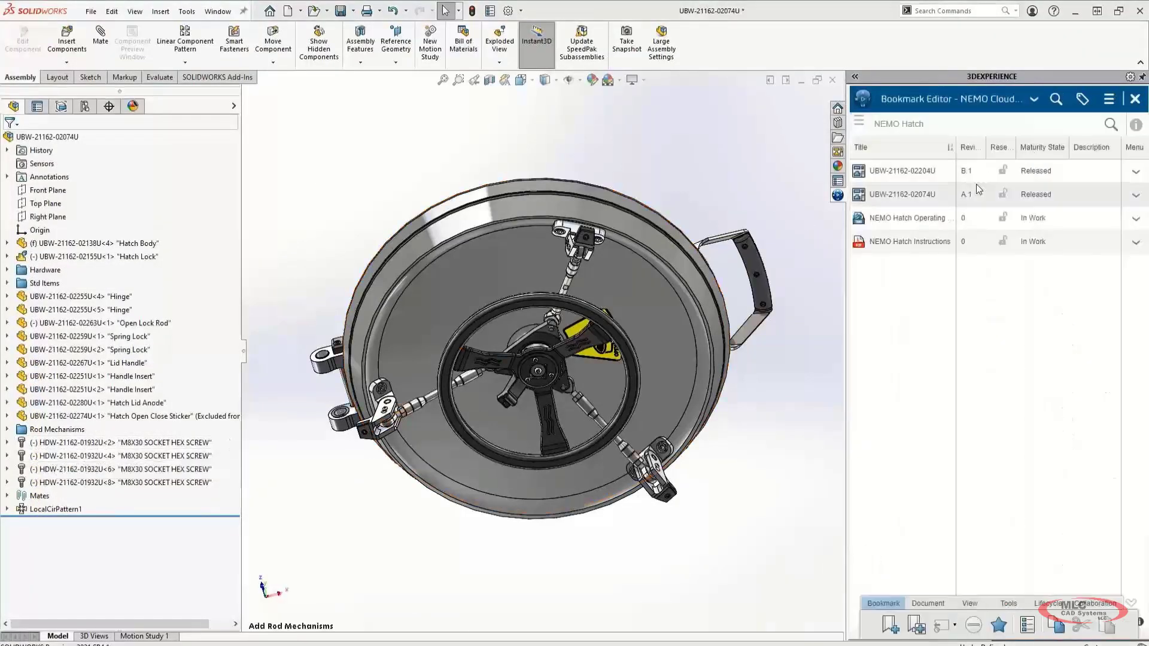
pyautogui.rightClick(932, 195)
pyautogui.click(947, 220)
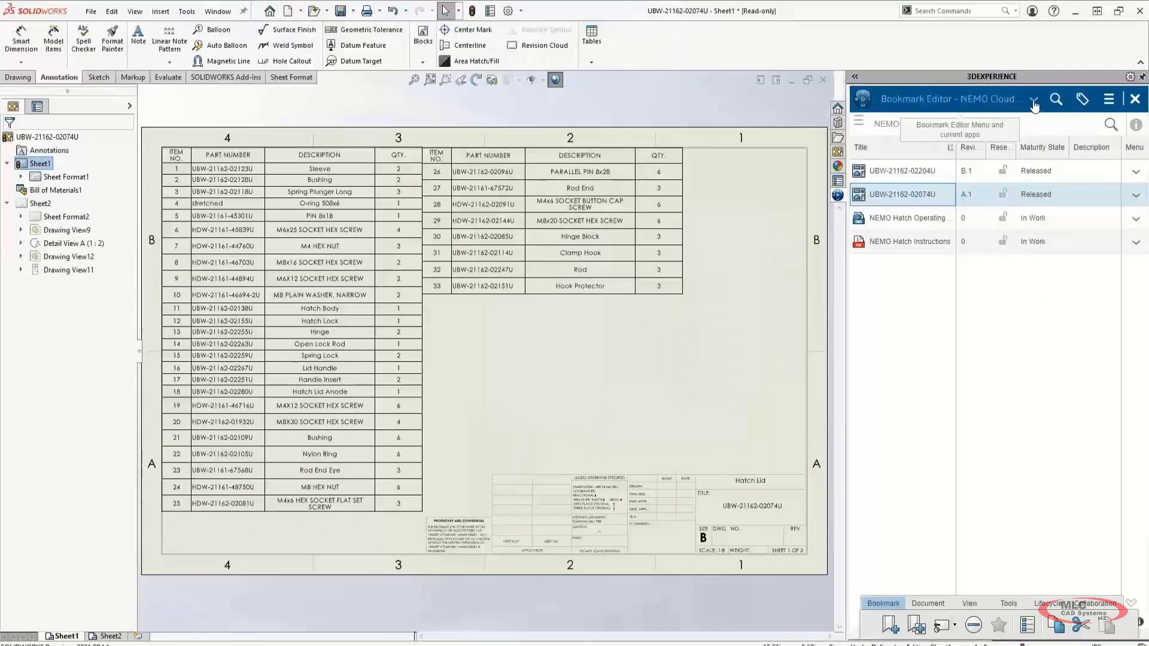
pyautogui.rightClick(884, 142)
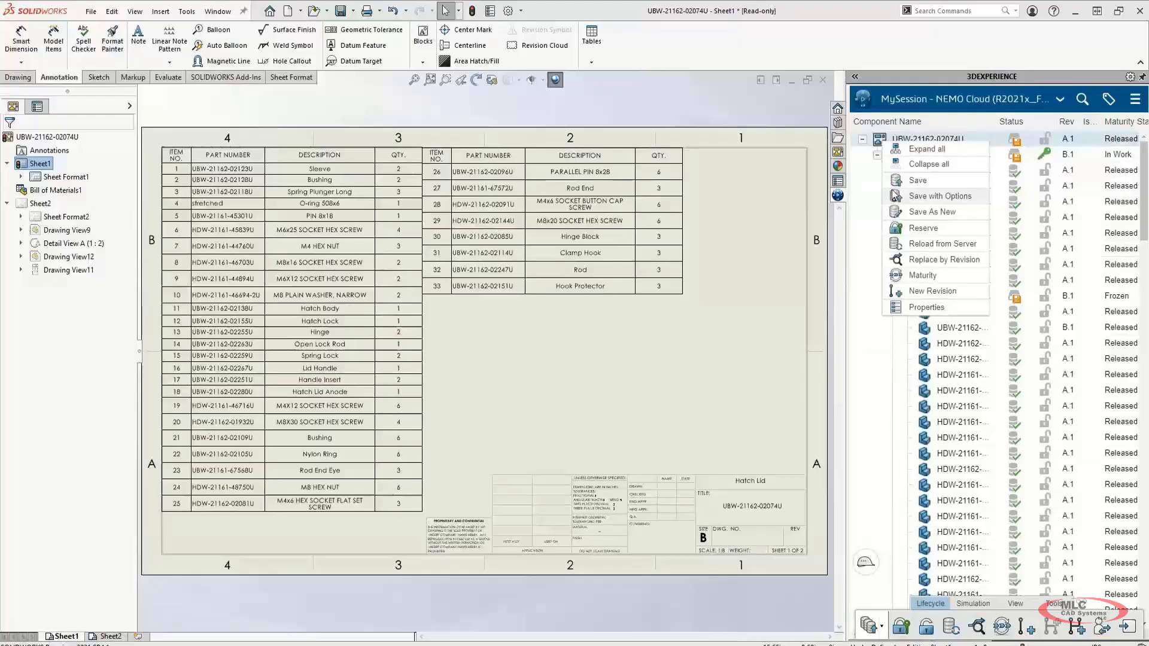
pyautogui.click(895, 197)
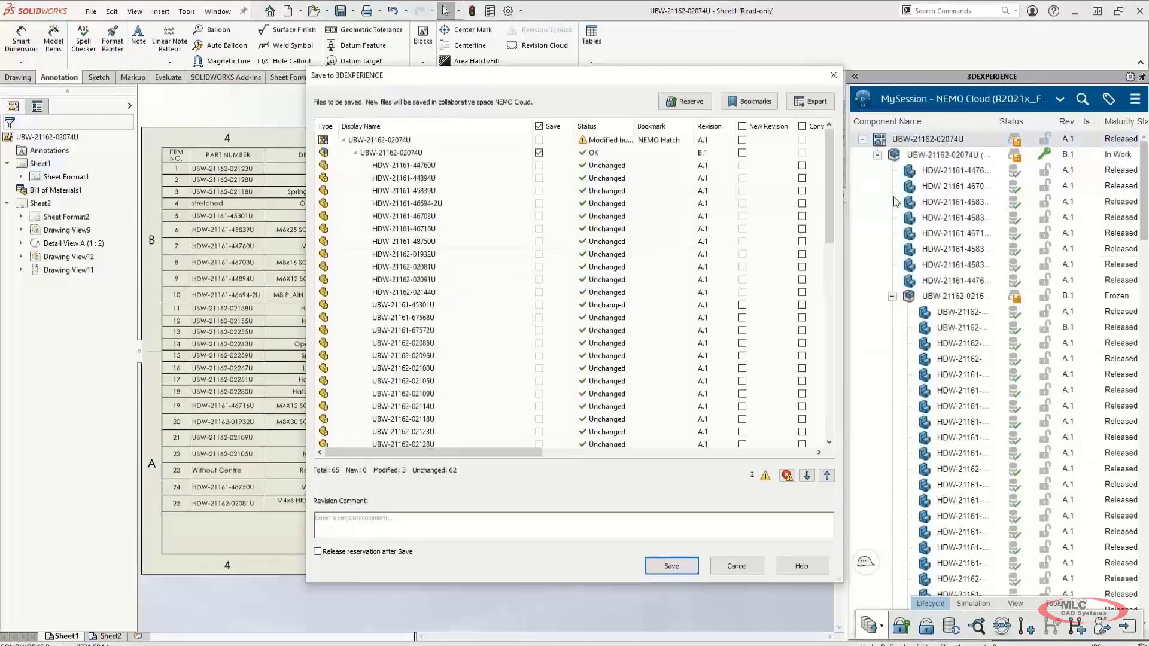
pyautogui.click(742, 139)
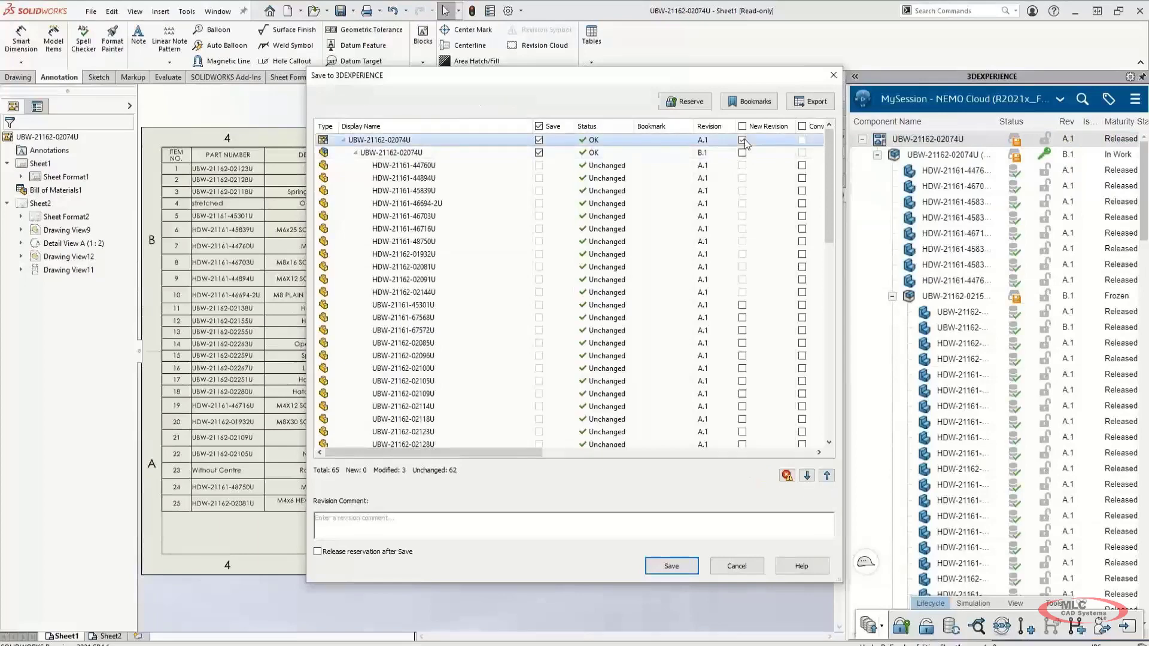
pyautogui.click(317, 551)
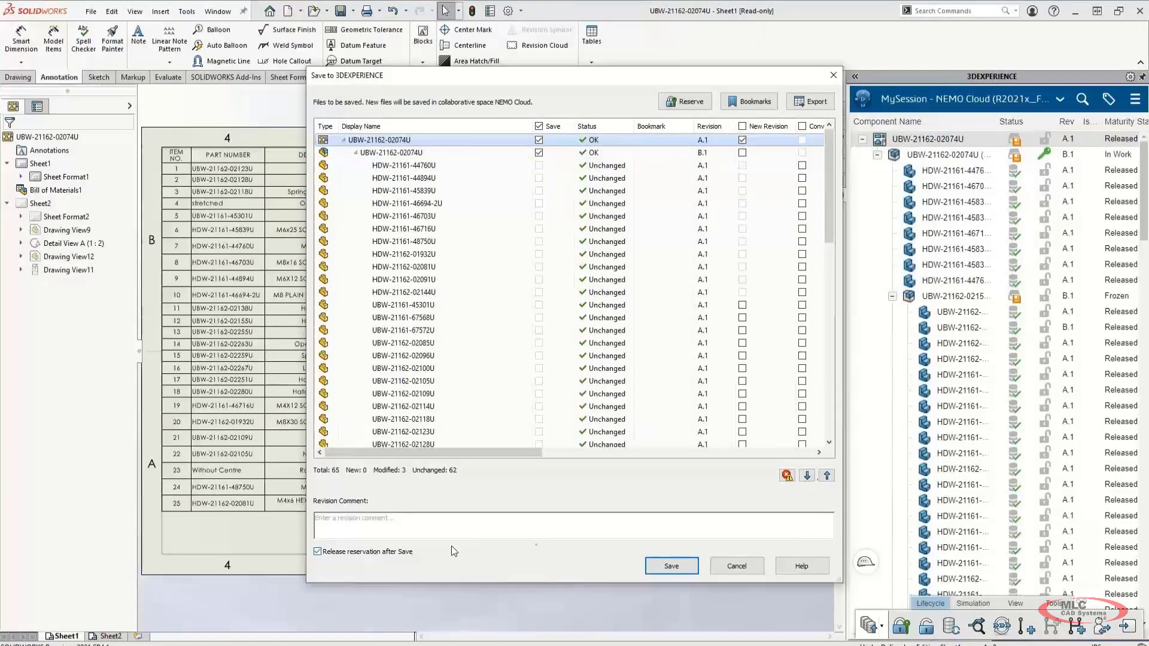
pyautogui.click(660, 567)
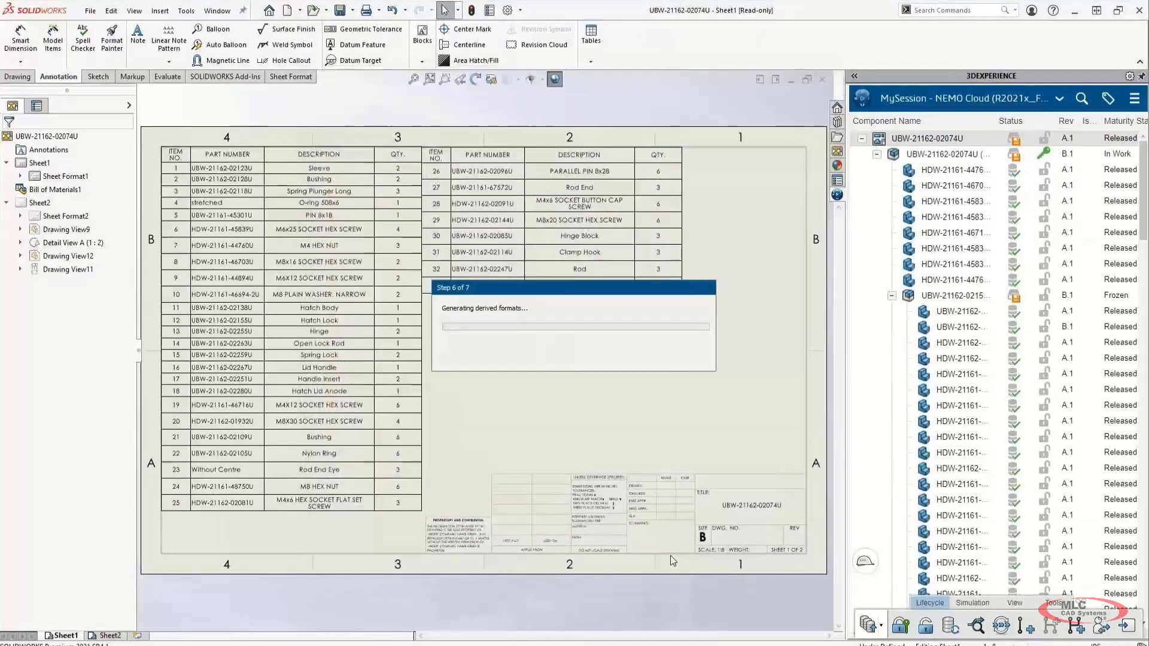
# Preview the NEMO Hatch Operating document from the NEMO Hatch bookmark in an enlarged 3DEXPERIENCE pane
pyautogui.click(1059, 99)
pyautogui.click(1015, 162)
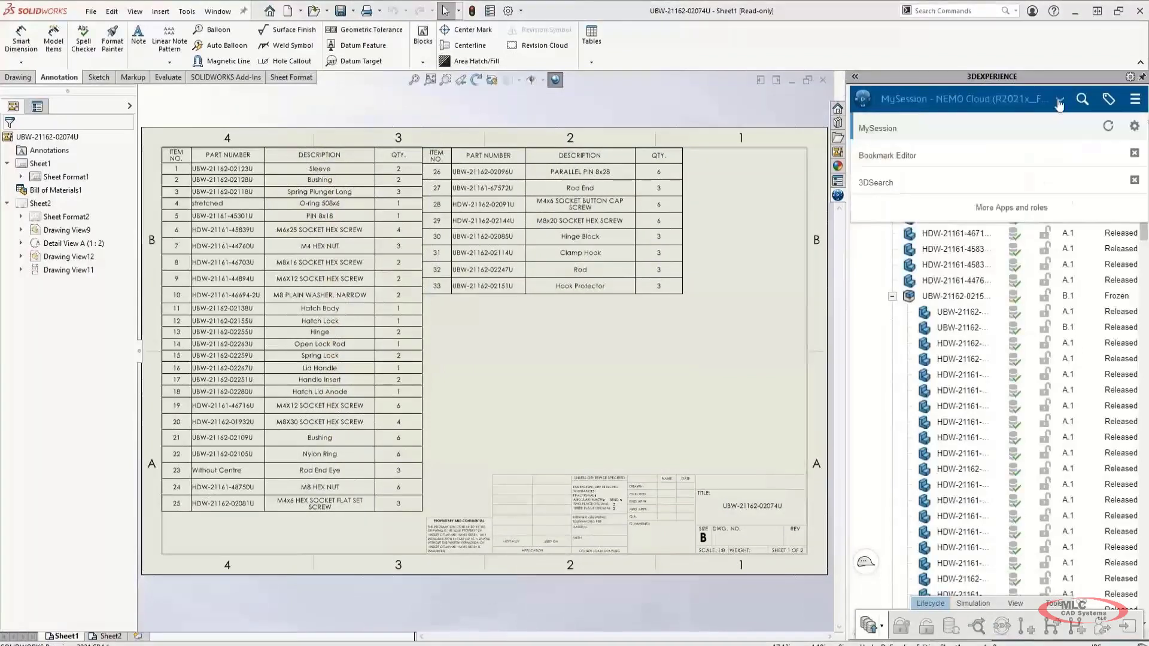
pyautogui.rightClick(951, 217)
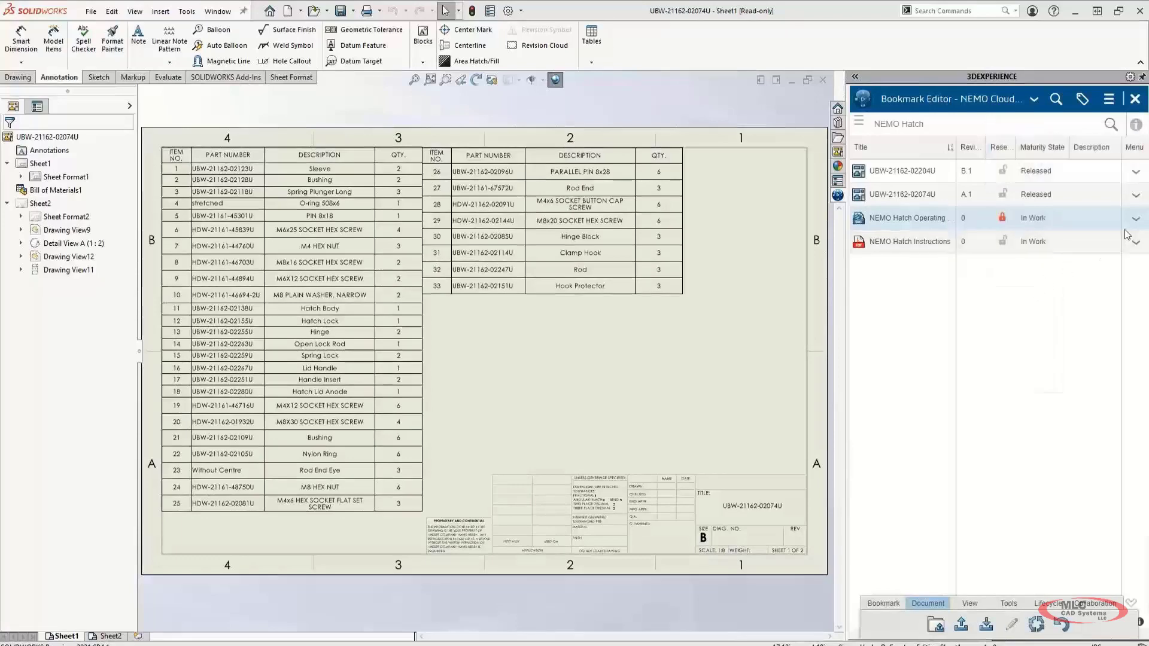
pyautogui.click(1130, 226)
pyautogui.click(1127, 242)
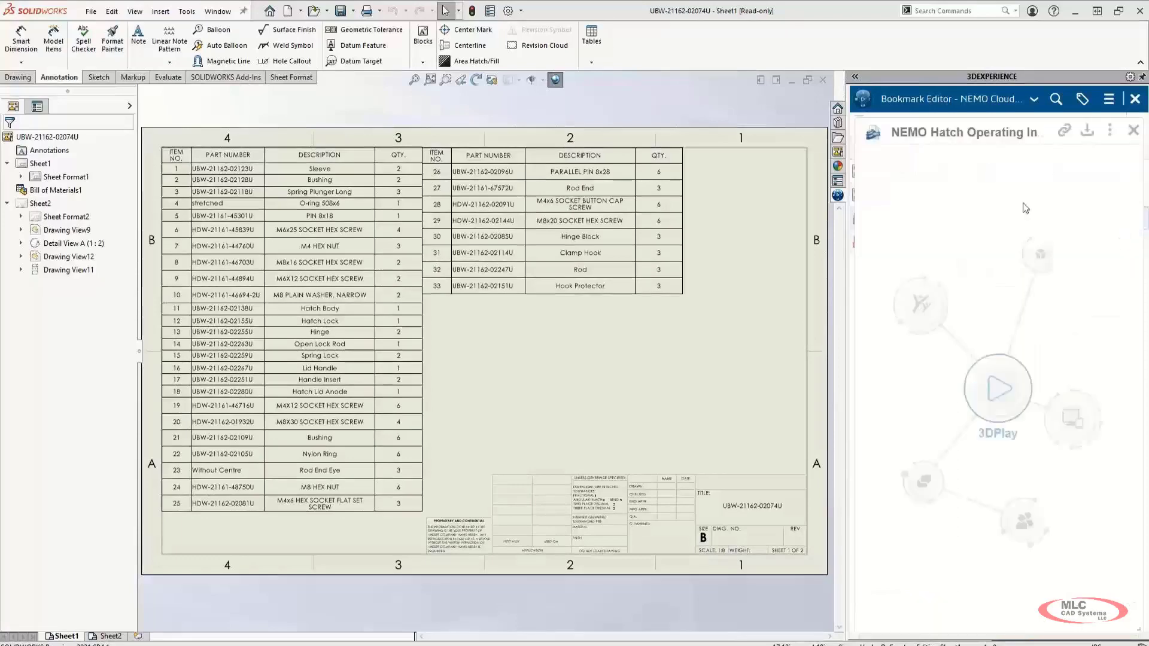
pyautogui.click(854, 77)
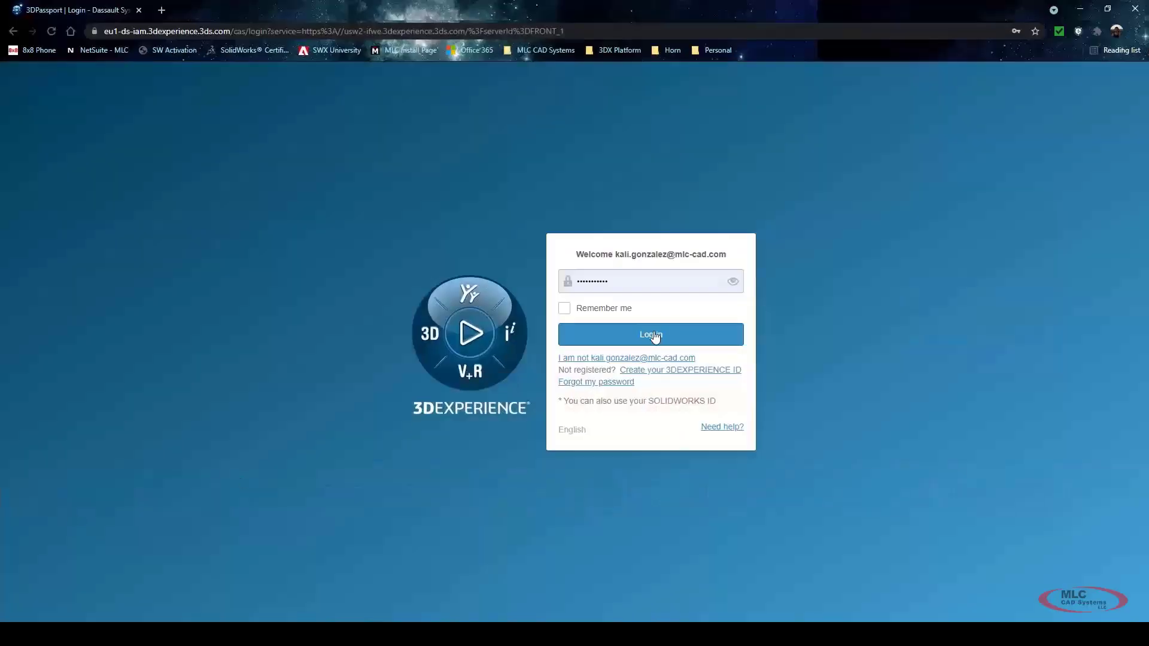
# Log in to 3DEXPERIENCE in the browser and examine the lifecycle and collaboration commands for the NEMO Components bookmark in the maximized Bookmark Editor
pyautogui.click(654, 336)
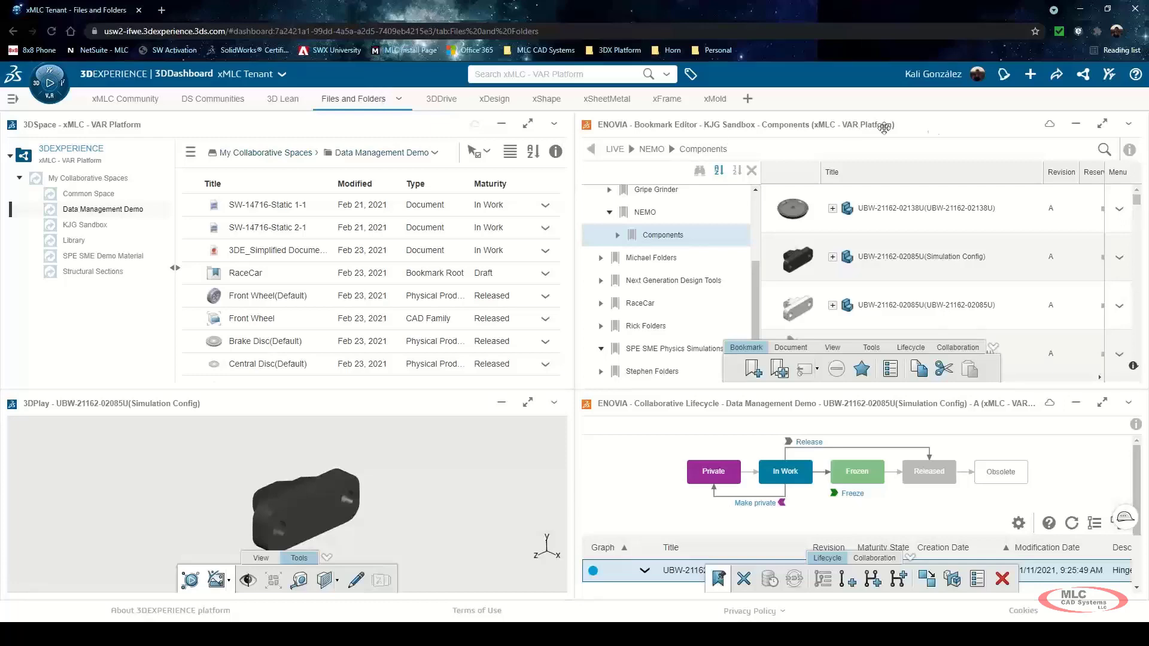
pyautogui.click(1099, 130)
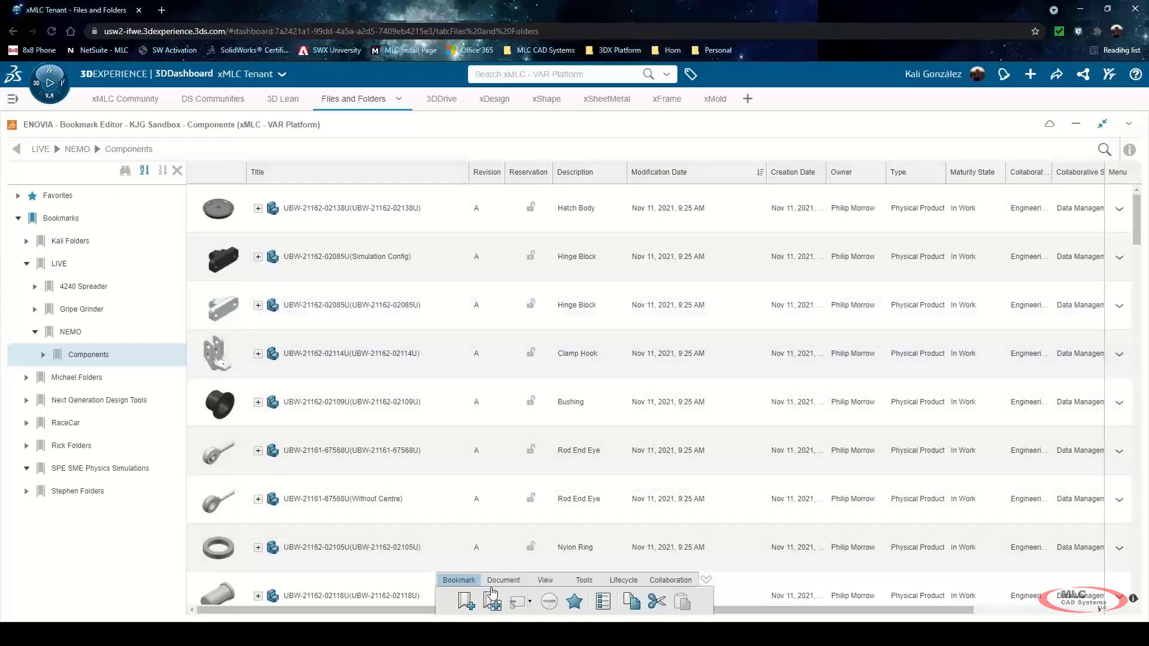
pyautogui.click(621, 581)
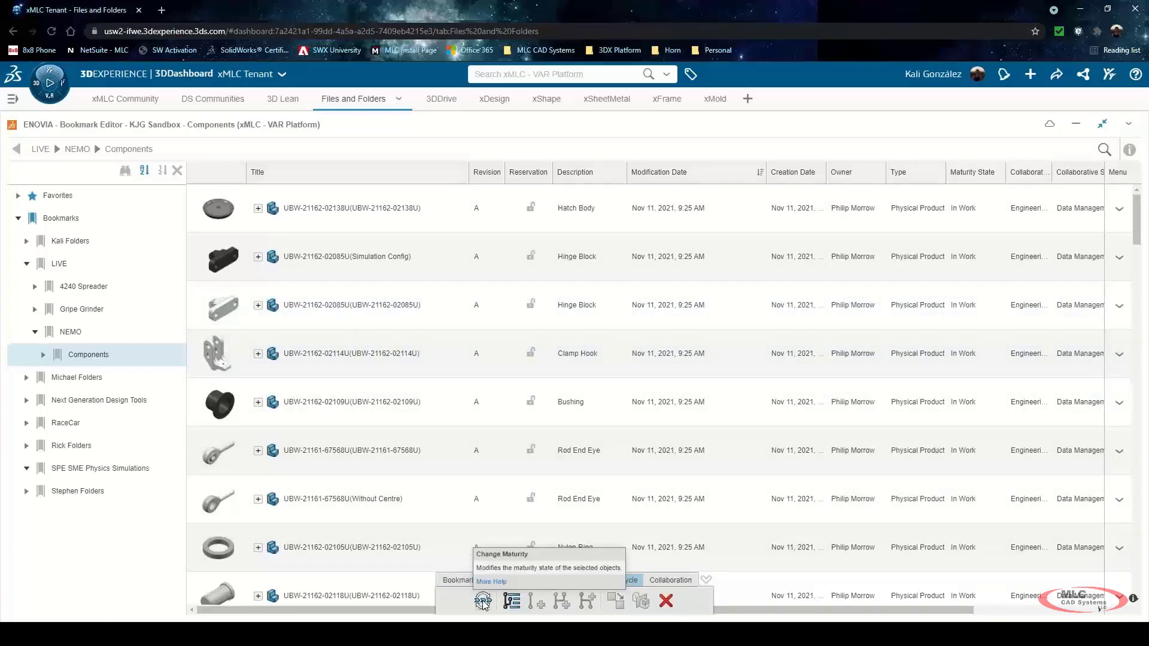
pyautogui.click(682, 582)
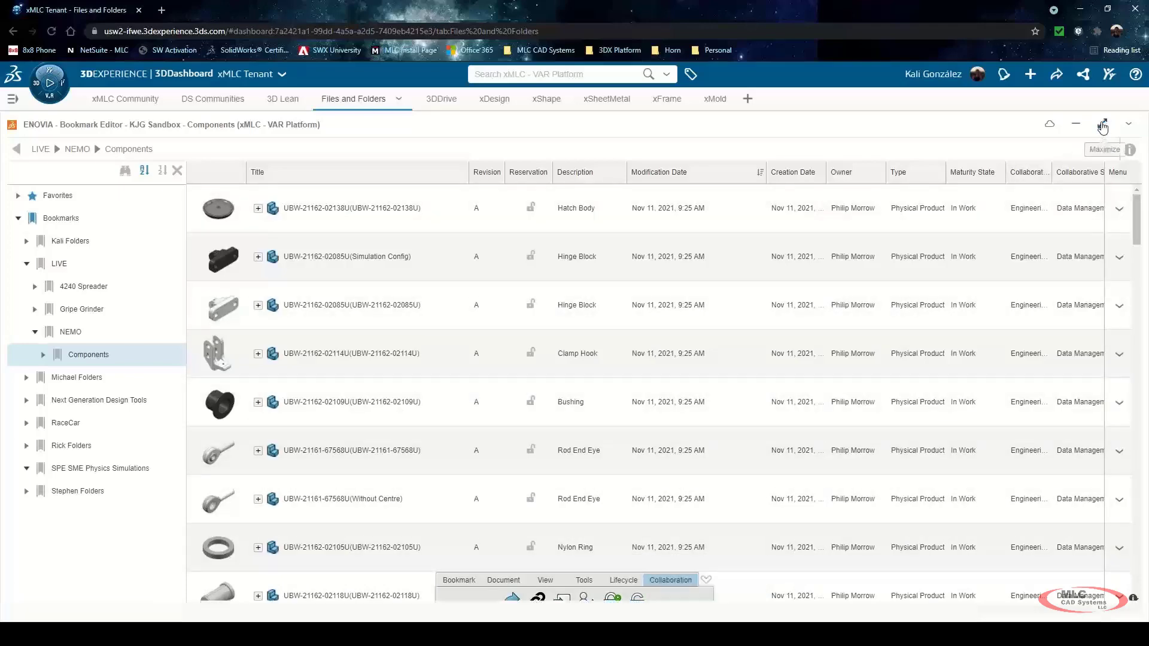
pyautogui.click(1102, 127)
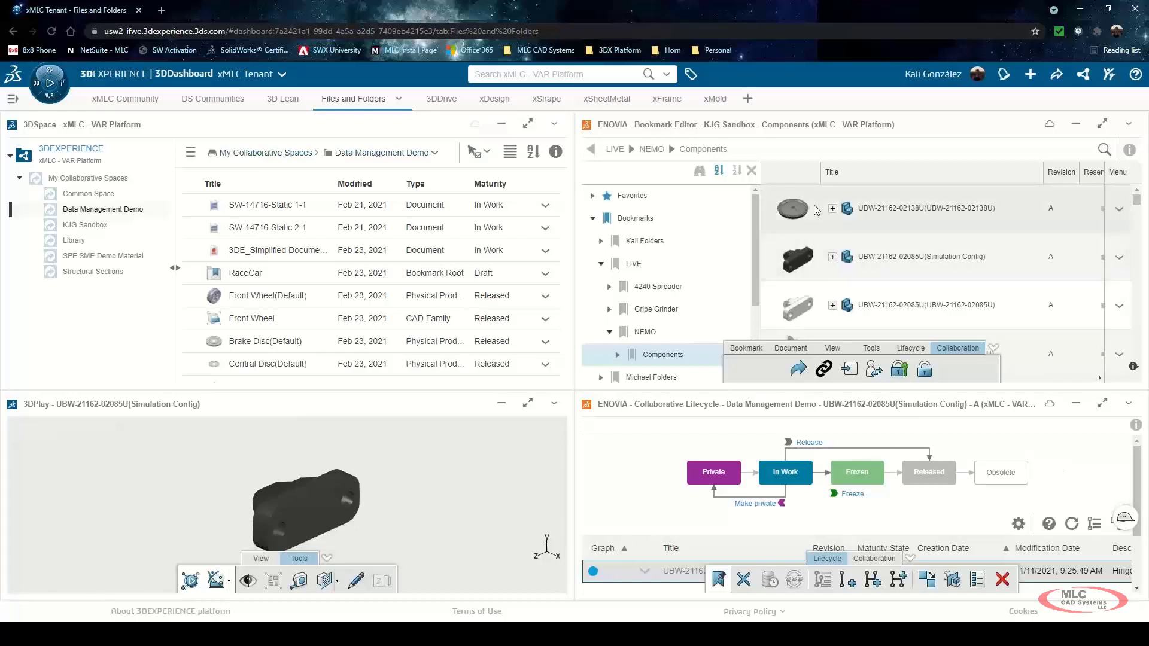
pyautogui.moveTo(814, 204); pyautogui.dragTo(392, 465)
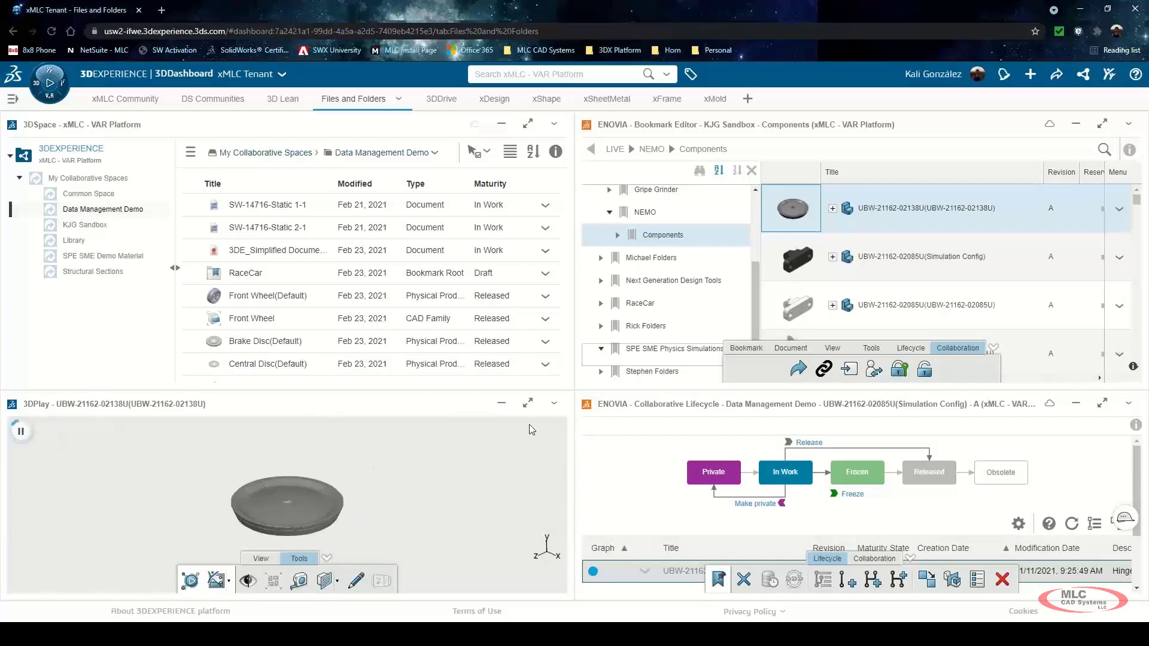
pyautogui.click(529, 409)
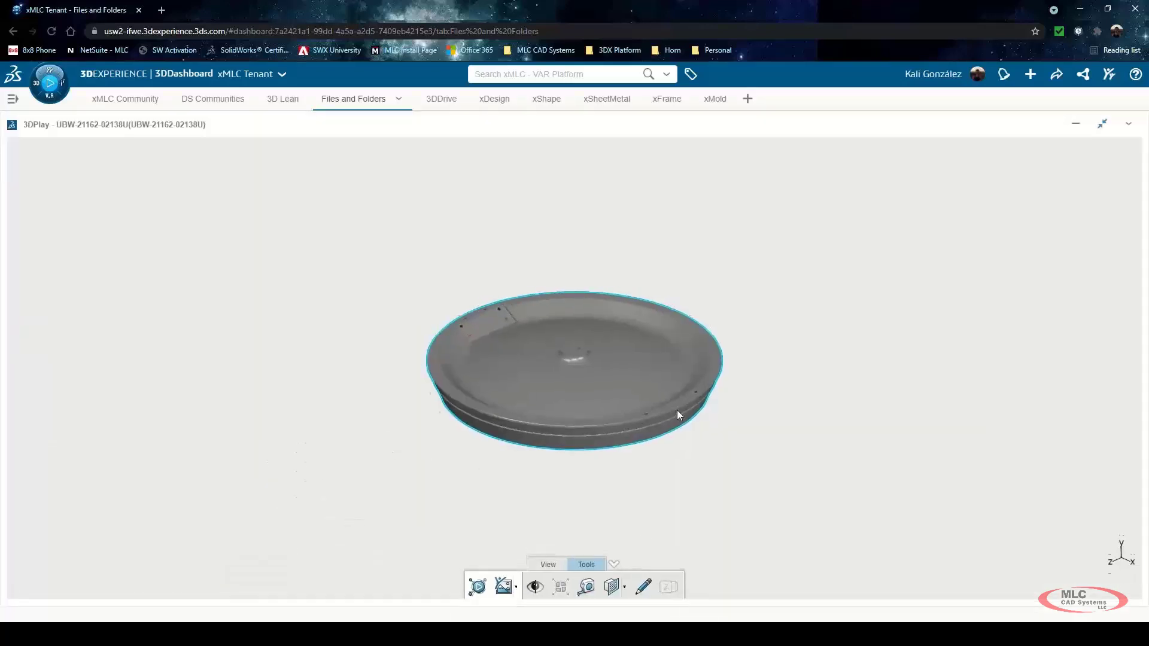
pyautogui.moveTo(678, 411); pyautogui.dragTo(698, 443)
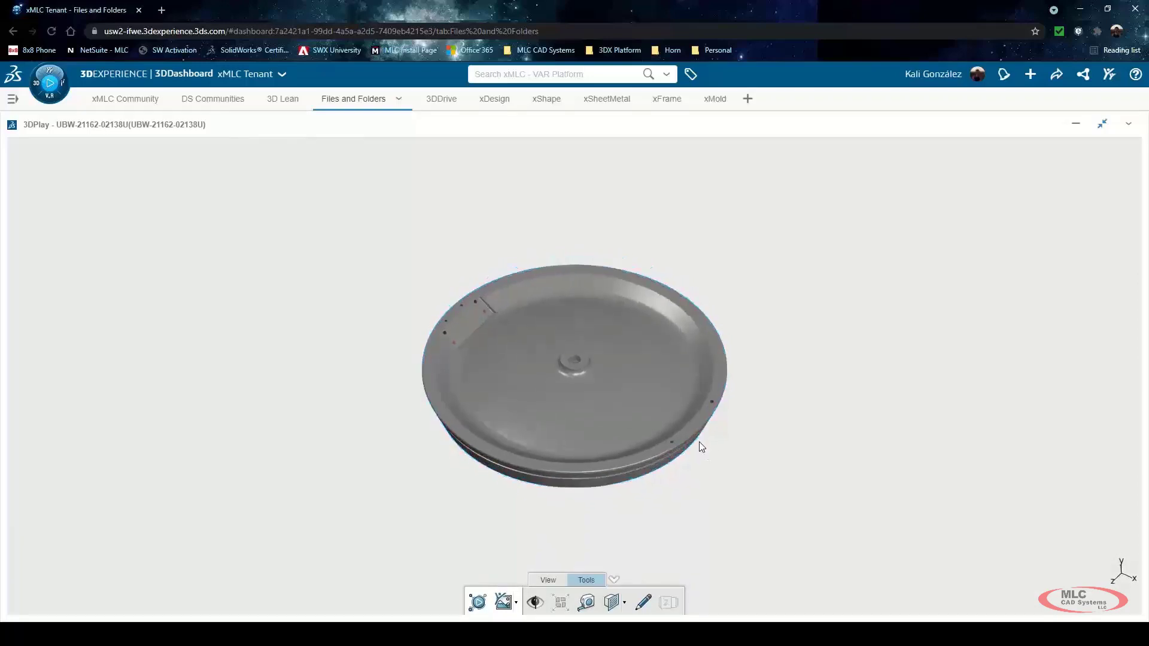
pyautogui.click(1103, 129)
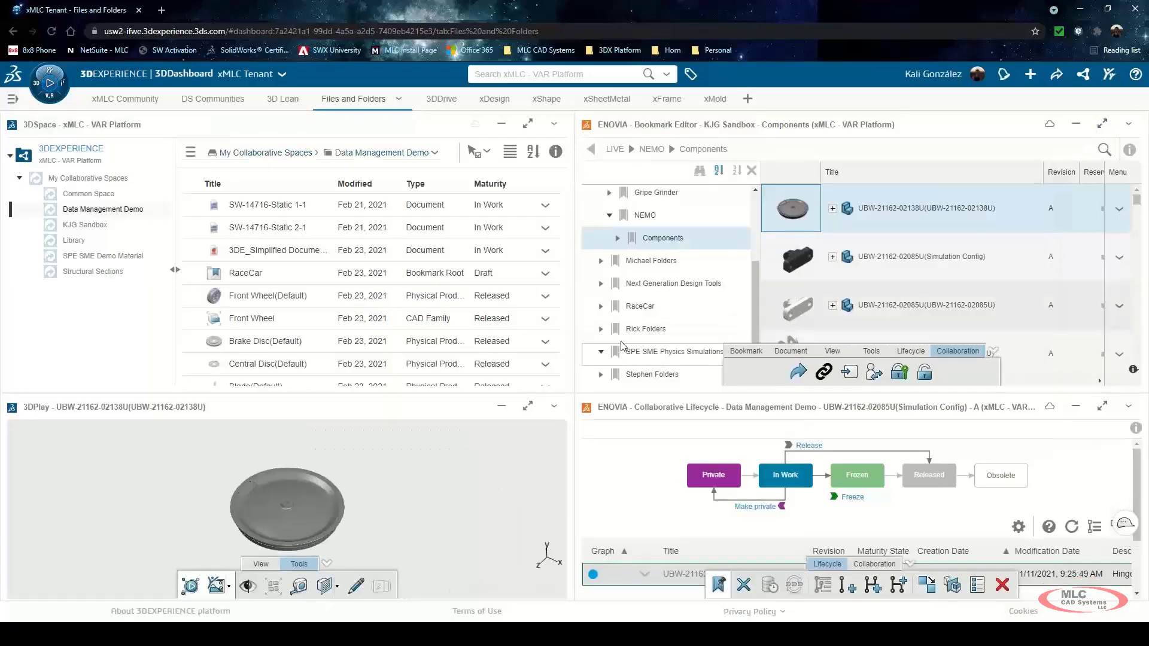